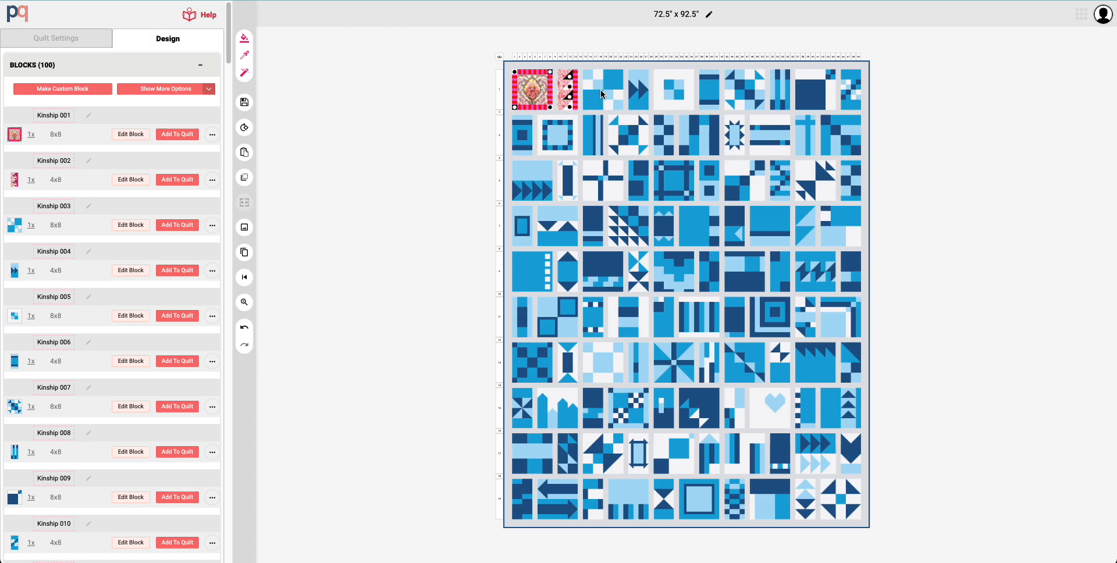
Step: Open the Kinship 003 block from the quilt for editing and hide its grid lines
click(602, 93)
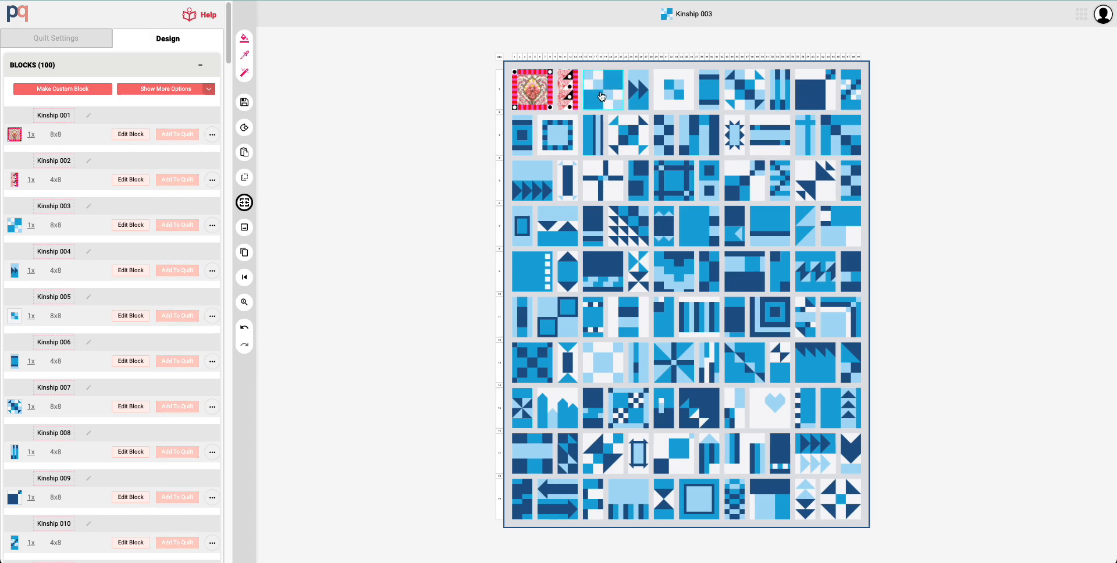
right_click(603, 96)
click(627, 119)
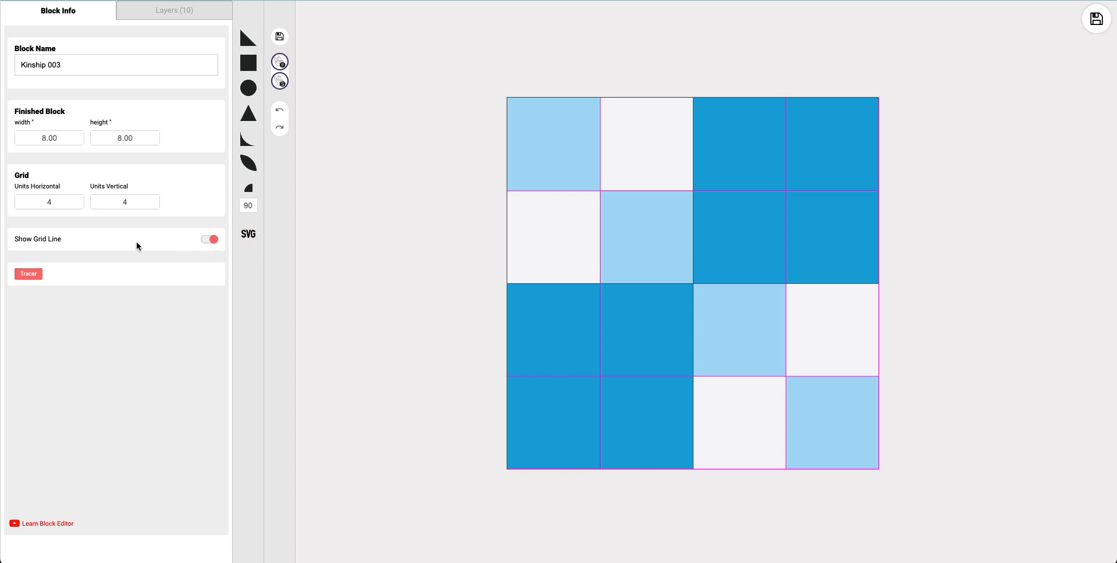
click(213, 244)
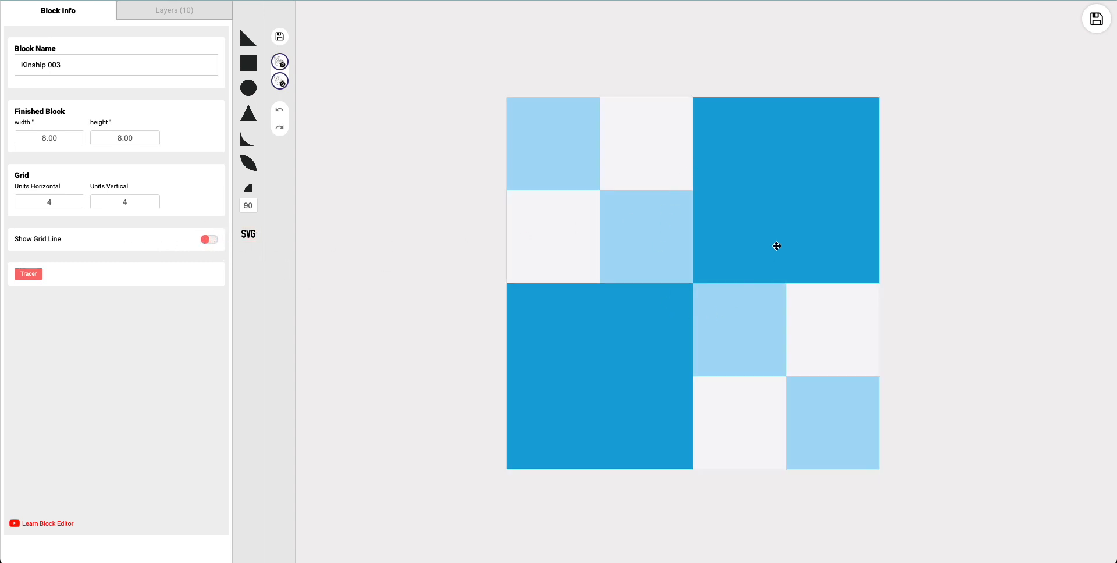
Step: Fill the block's large upper-right square with the il_794xN static print of fruit and leaves
click(737, 178)
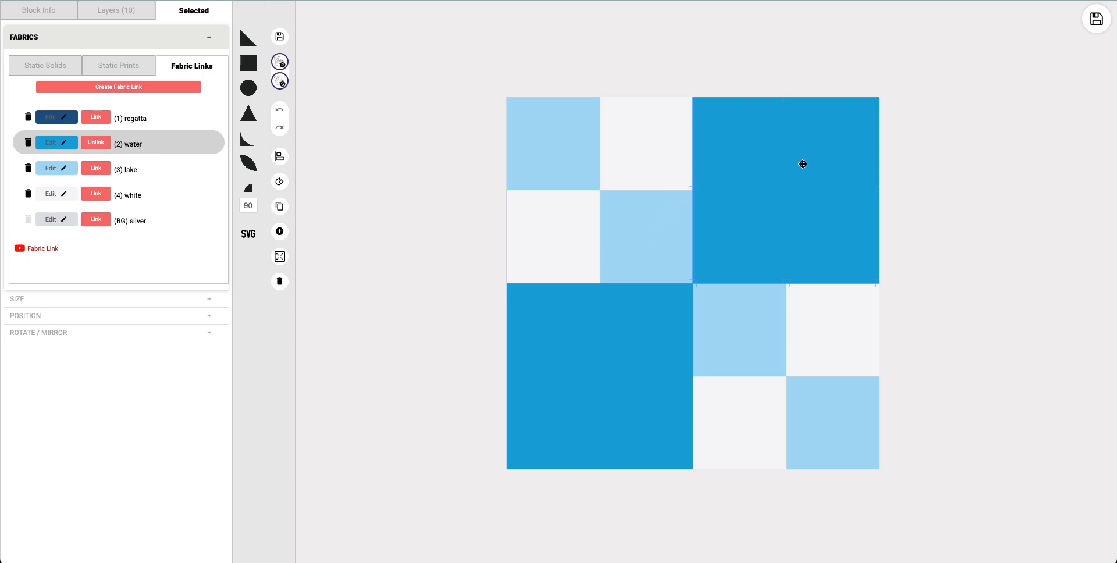
click(118, 69)
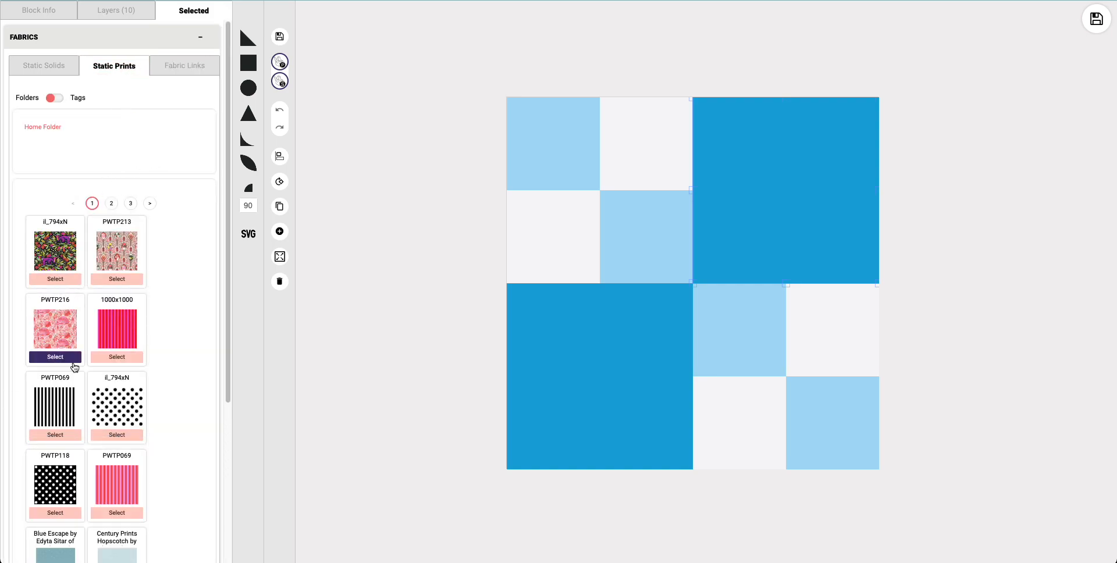
scroll(74, 376, down, 3)
scroll(77, 386, up, 3)
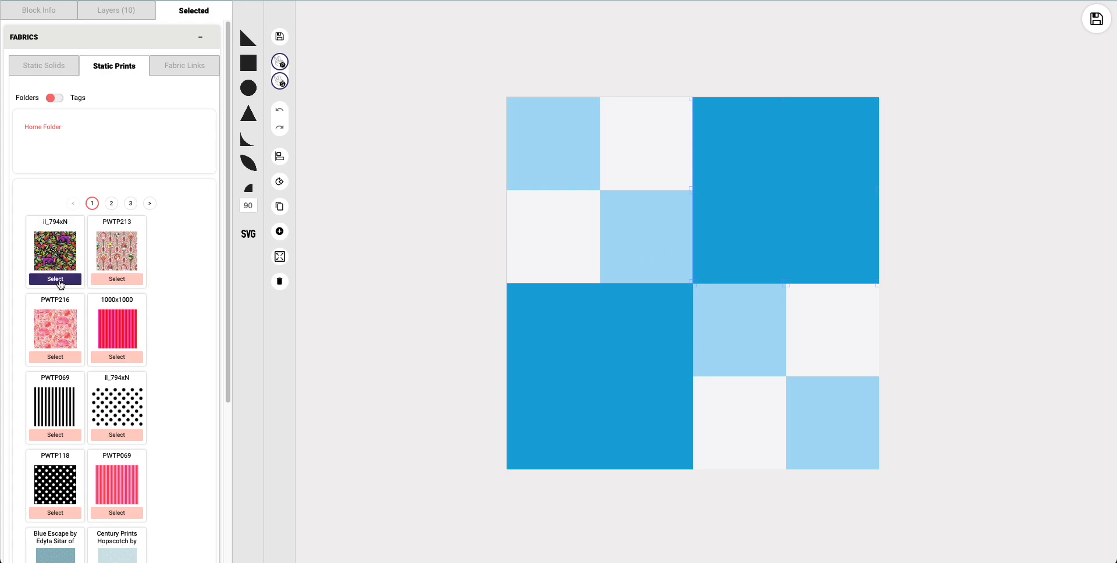
click(56, 280)
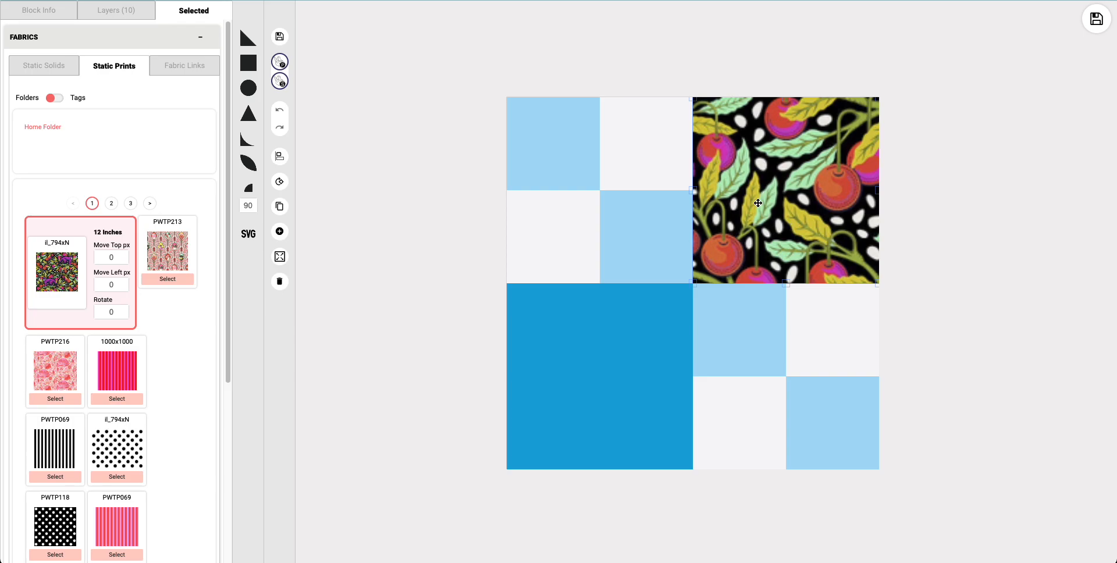
Step: Shift the upper-right square's print horizontally by setting its left offset to -162 px
click(113, 260)
click(114, 284)
key(BackSpace)
text(-30)
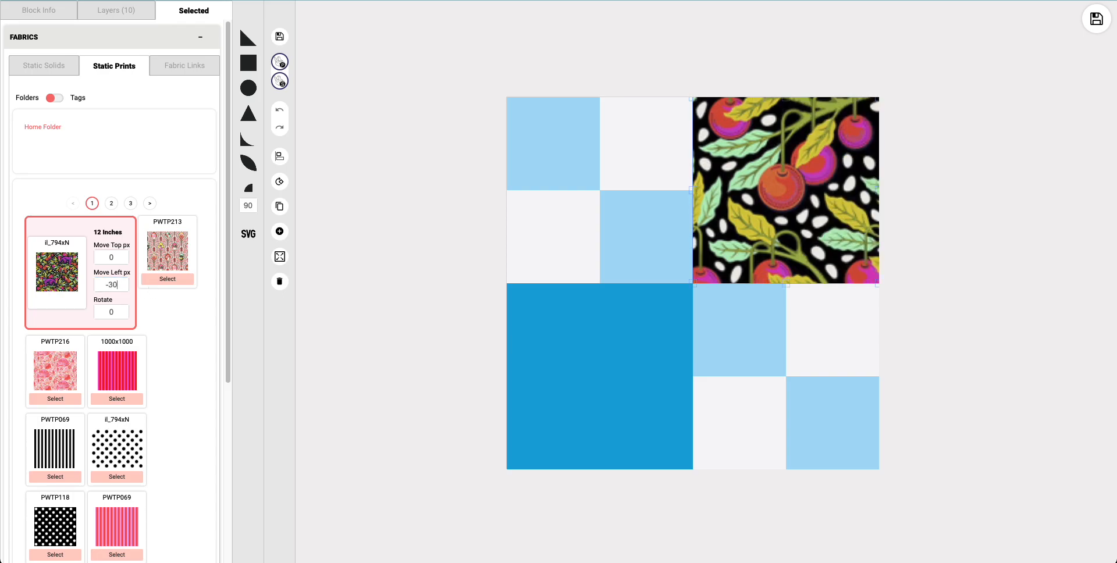
key(BackSpace)
key(BackSpace)
text(160)
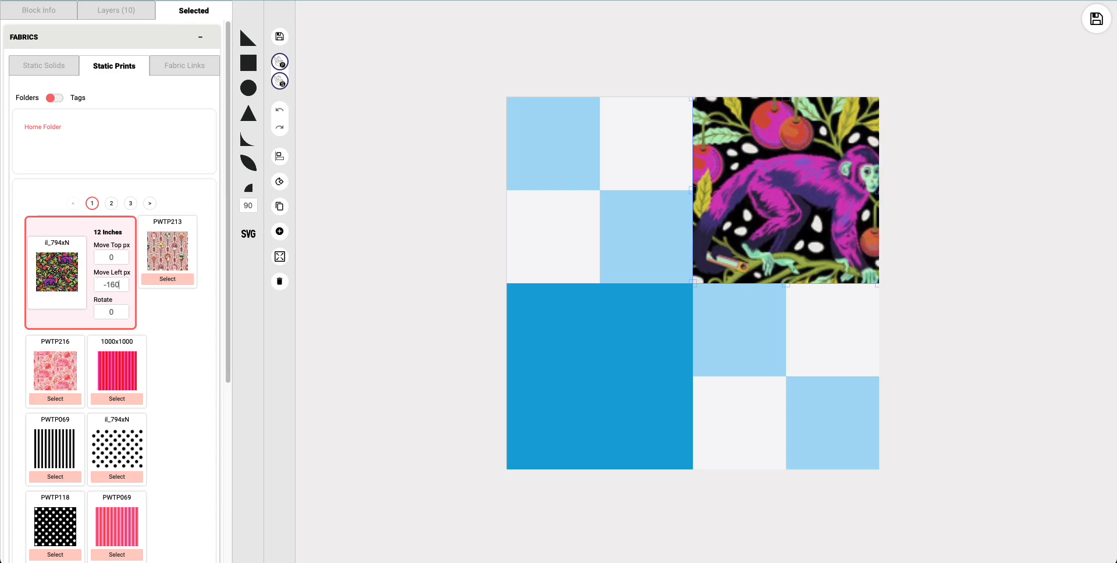
key(BackSpace)
text(2)
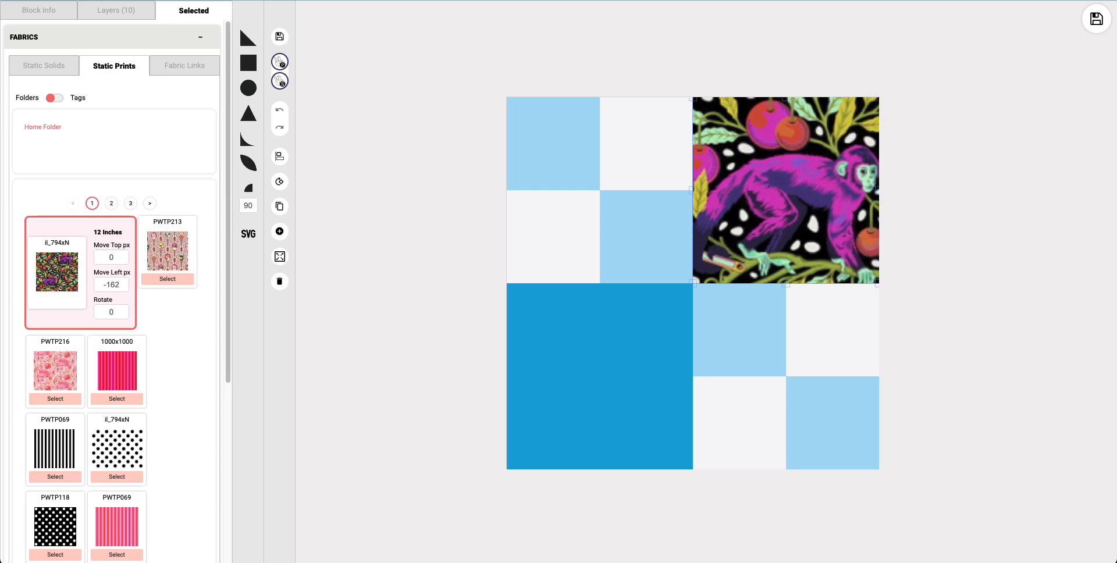
Step: Set the top offset of the upper-right square's print to -12 px and deselect the square
click(121, 258)
key(BackSpace)
text(-5)
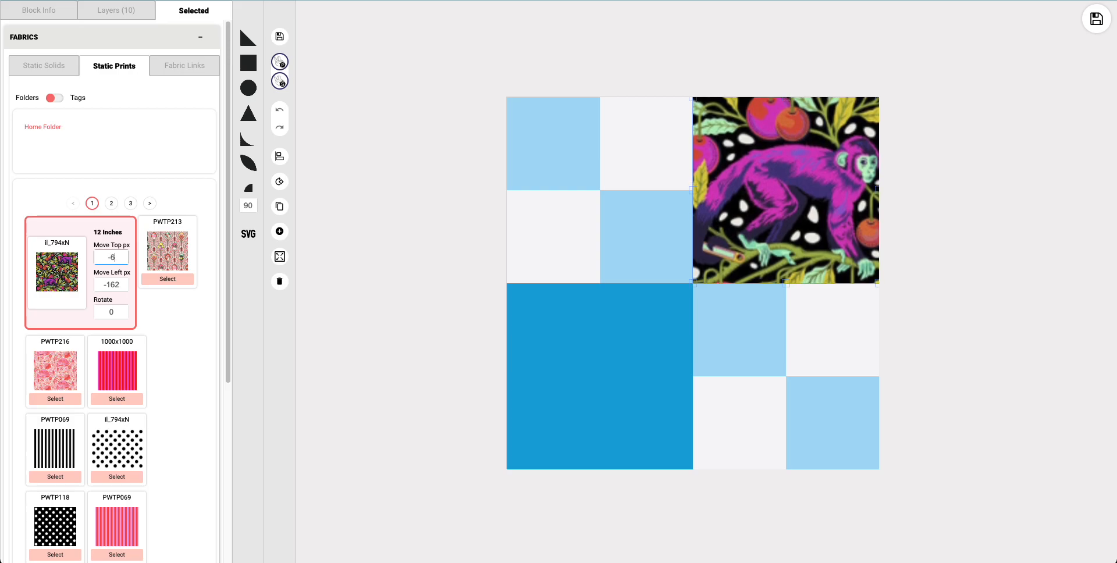
key(Down)
key(Down)
key(Down)
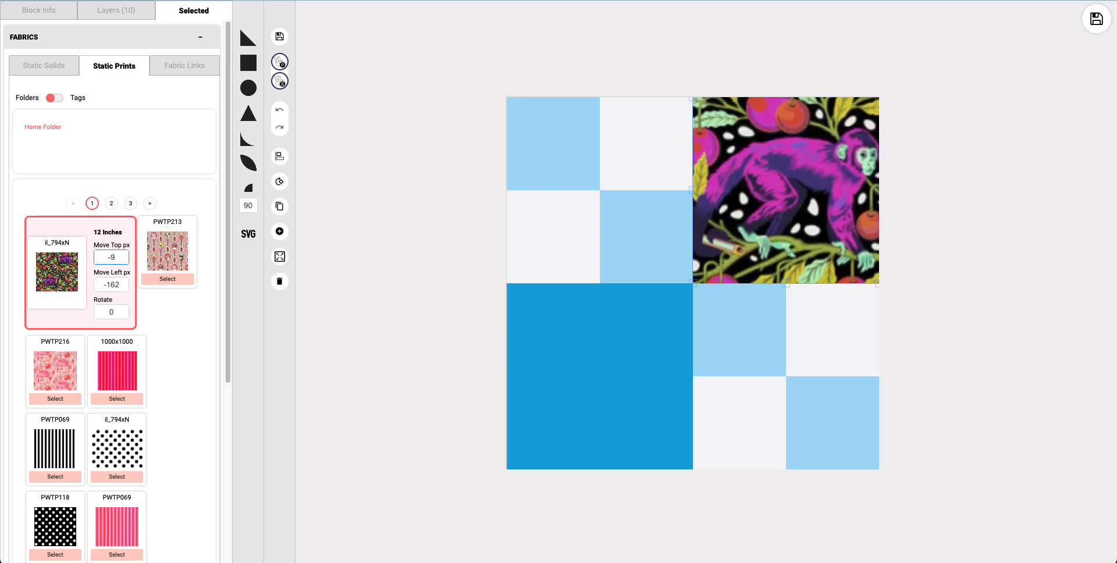
key(Down)
key(Down)
key(Down)
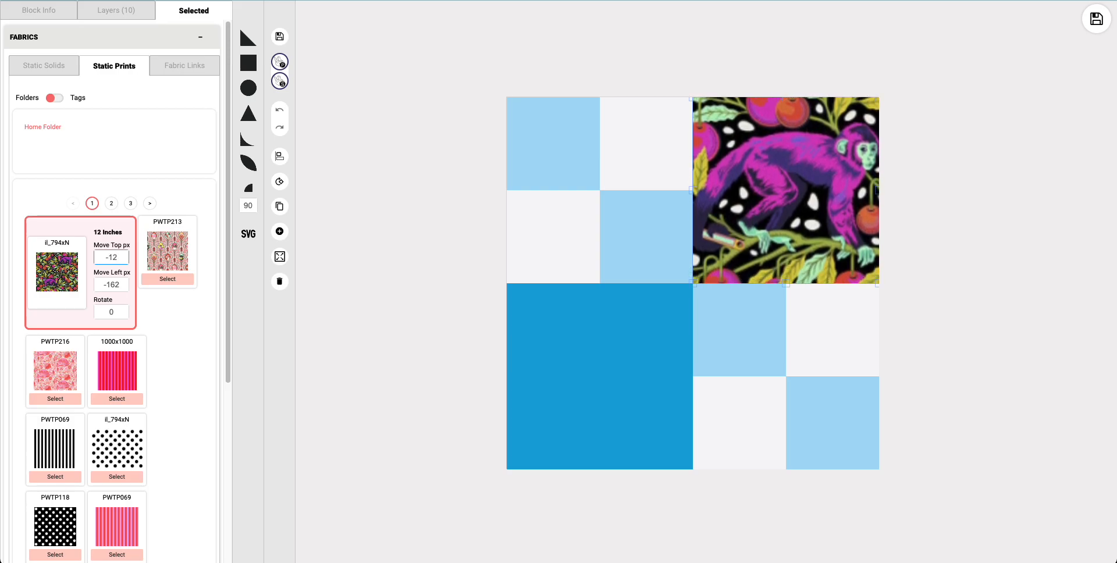
key(Down)
key(Up)
click(302, 294)
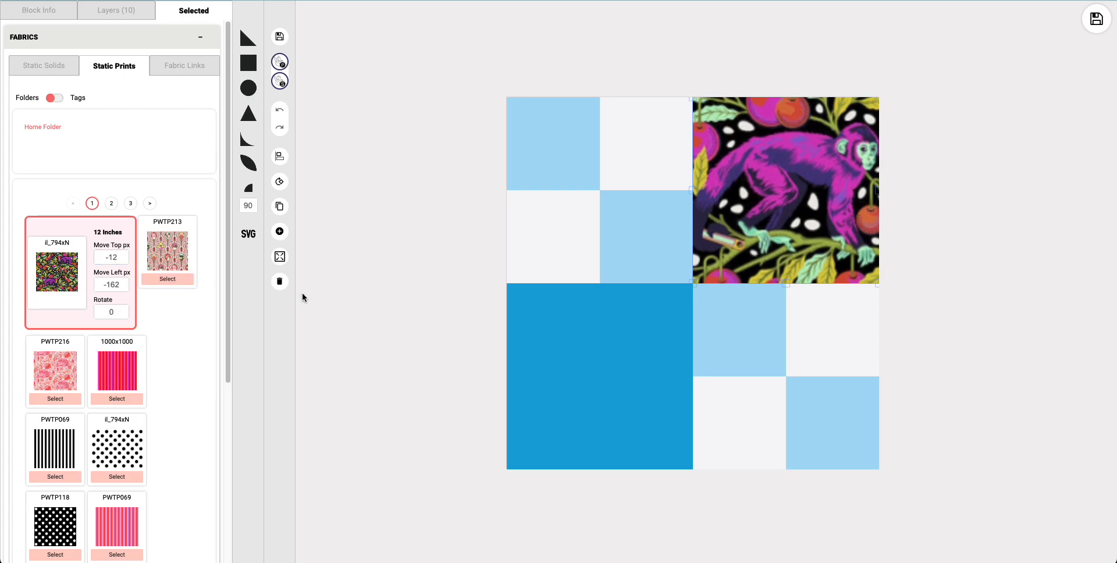
click(370, 288)
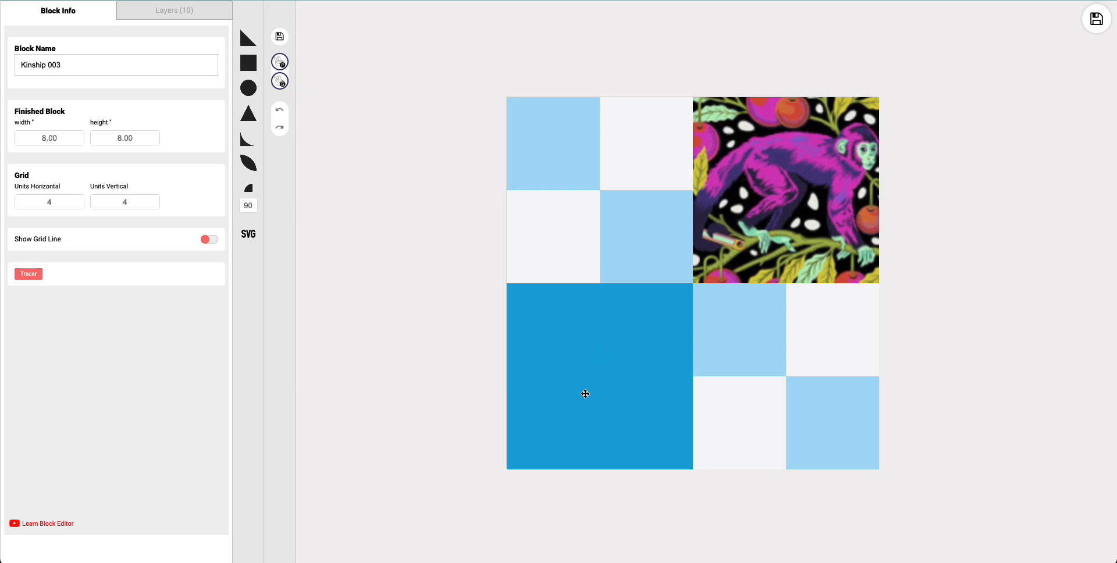
Step: Fill the block's large lower-left square with the same il_794xN static print
click(608, 375)
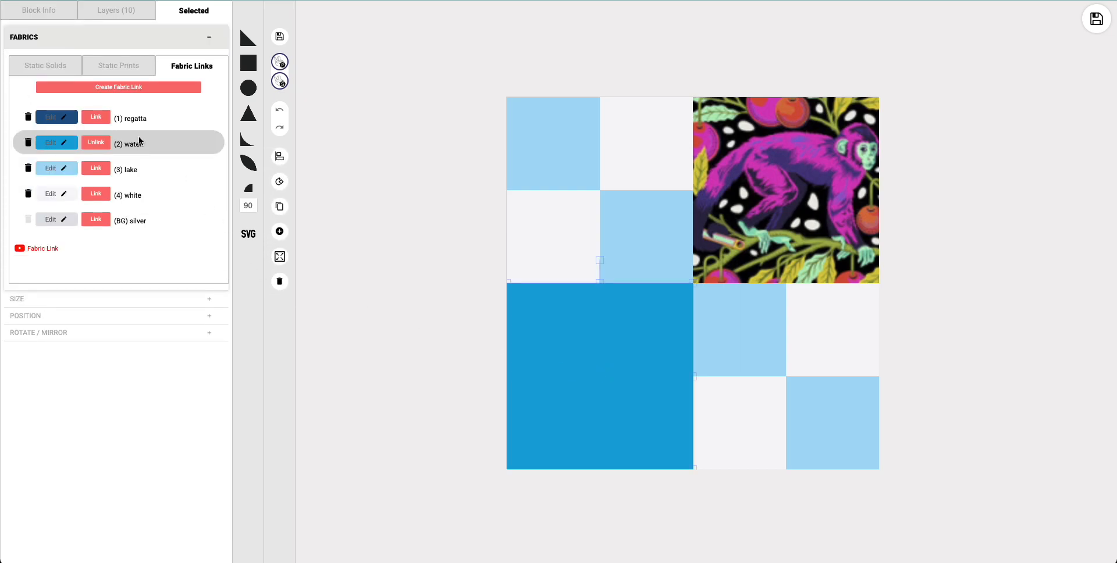
click(139, 72)
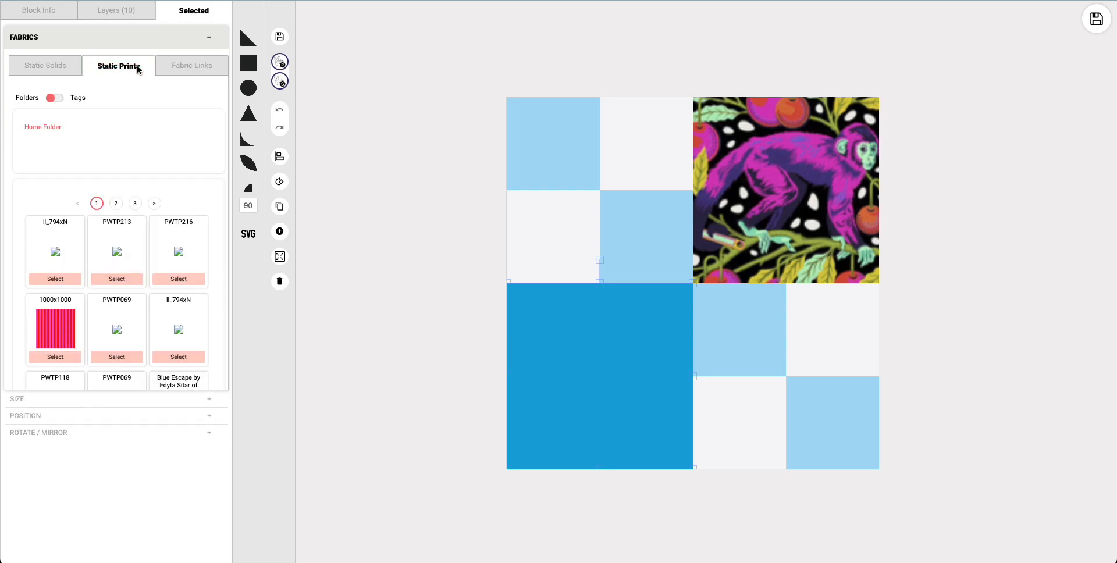
click(58, 279)
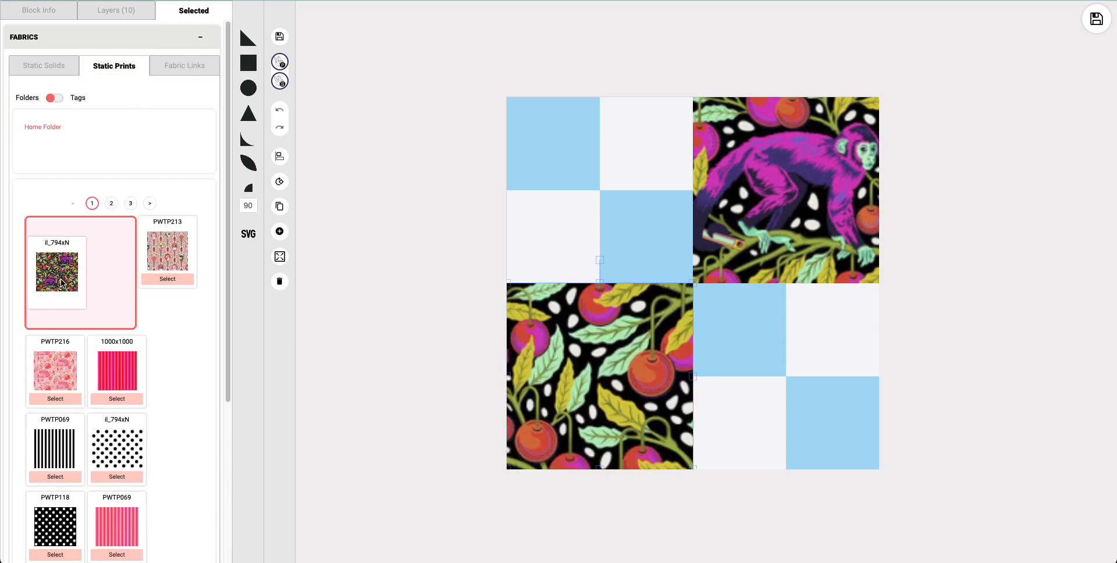
Step: Shift the lower-left square's print vertically to a top offset of -170 px
click(116, 256)
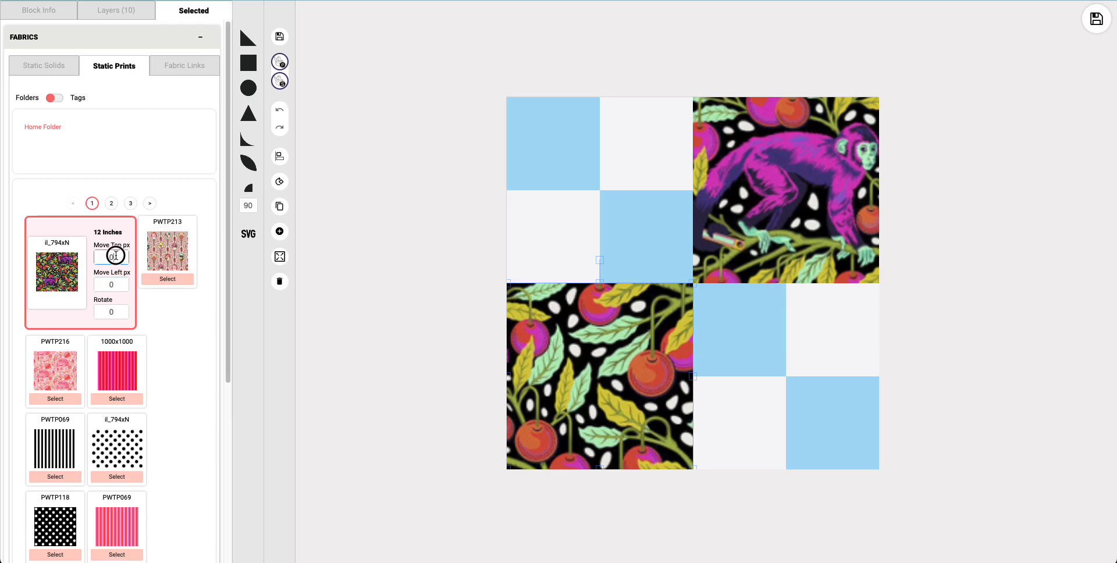
key(Up)
key(Down)
key(Down)
key(Down)
key(Down)
key(Down)
key(Down)
key(Down)
key(Down)
key(Down)
key(Down)
key(Down)
key(Down)
key(Down)
key(Down)
key(Down)
key(Down)
key(Down)
key(Down)
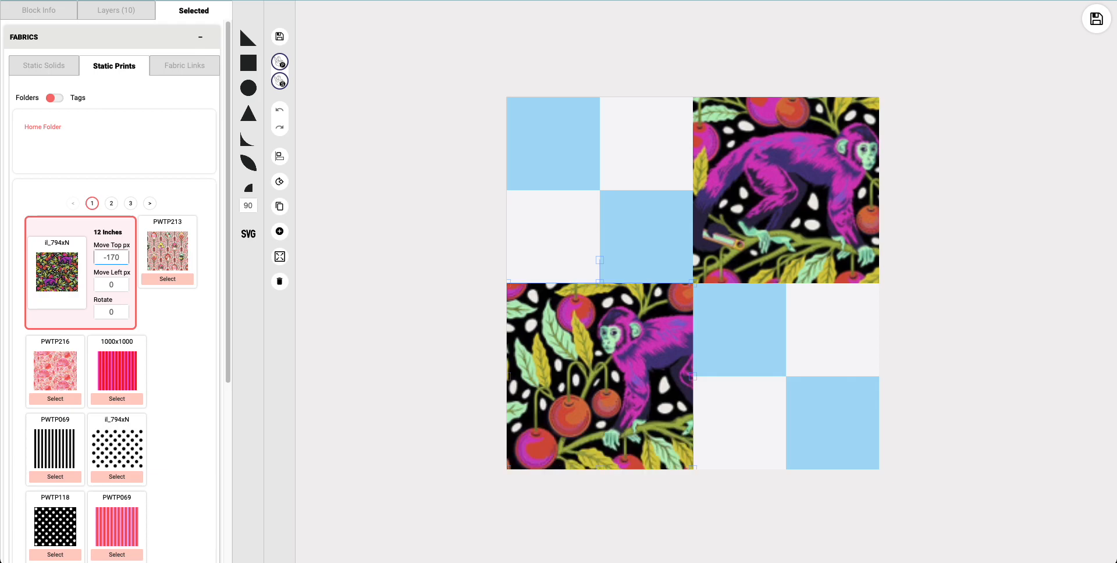
Step: Set the left offset of the lower-left square's print to -48 px to frame the monkey
click(120, 281)
key(Down)
key(Down)
key(Down)
key(Down)
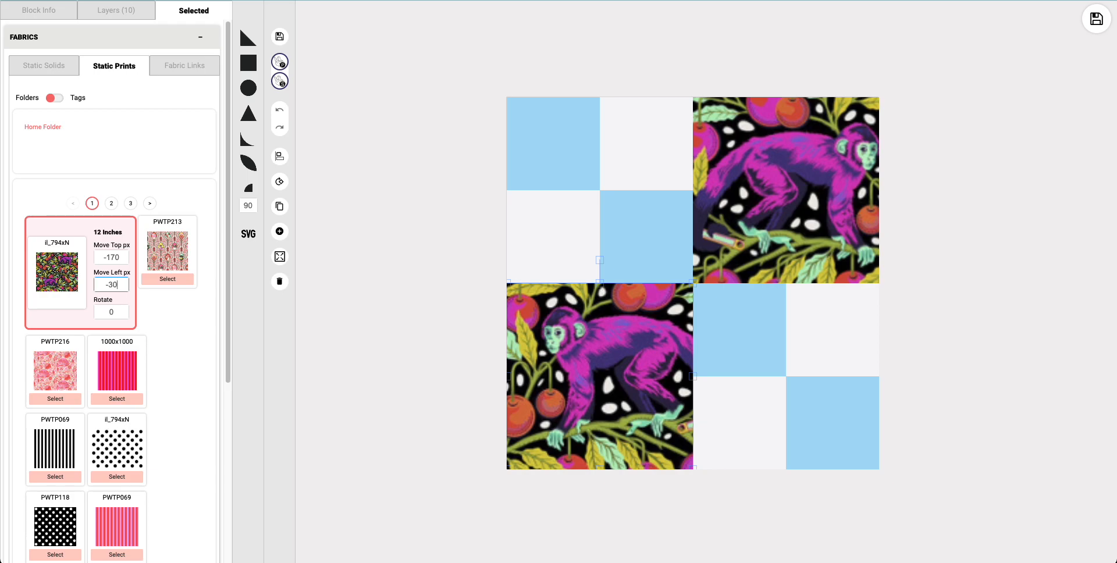
key(Down)
key(Down)
key(Down)
key(Down)
key(Down)
key(Down)
key(Down)
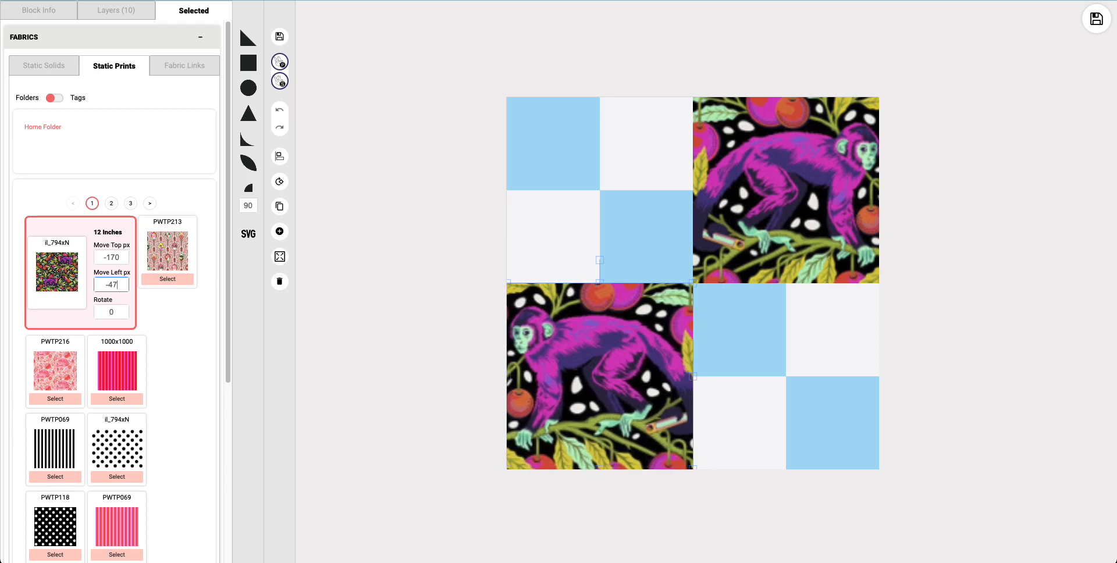
key(Down)
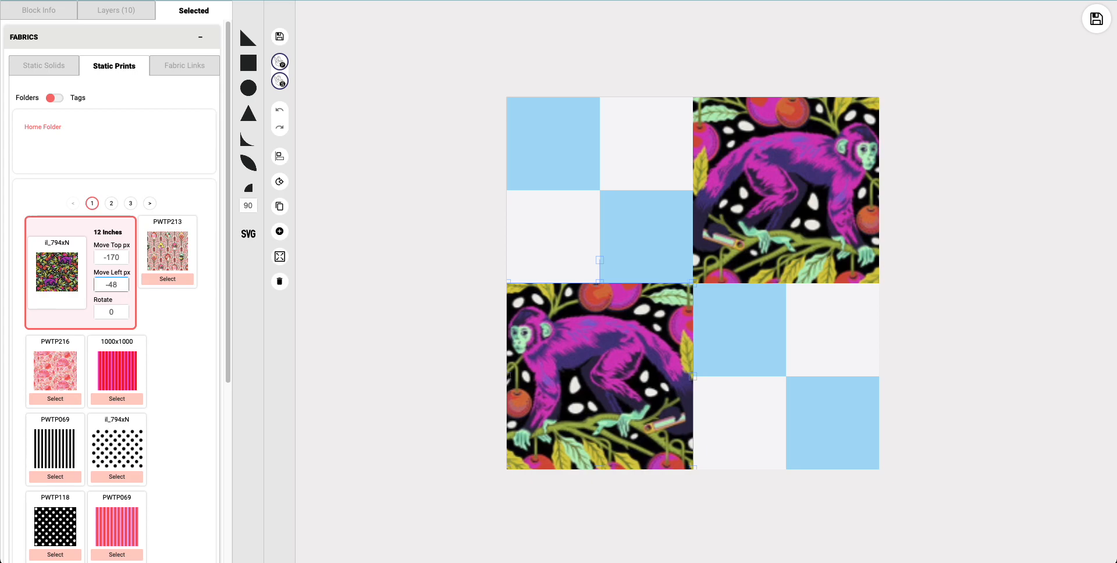
Step: Fine-tune the lower-left print's top offset to -169 px and save the block
click(122, 257)
key(Down)
key(Down)
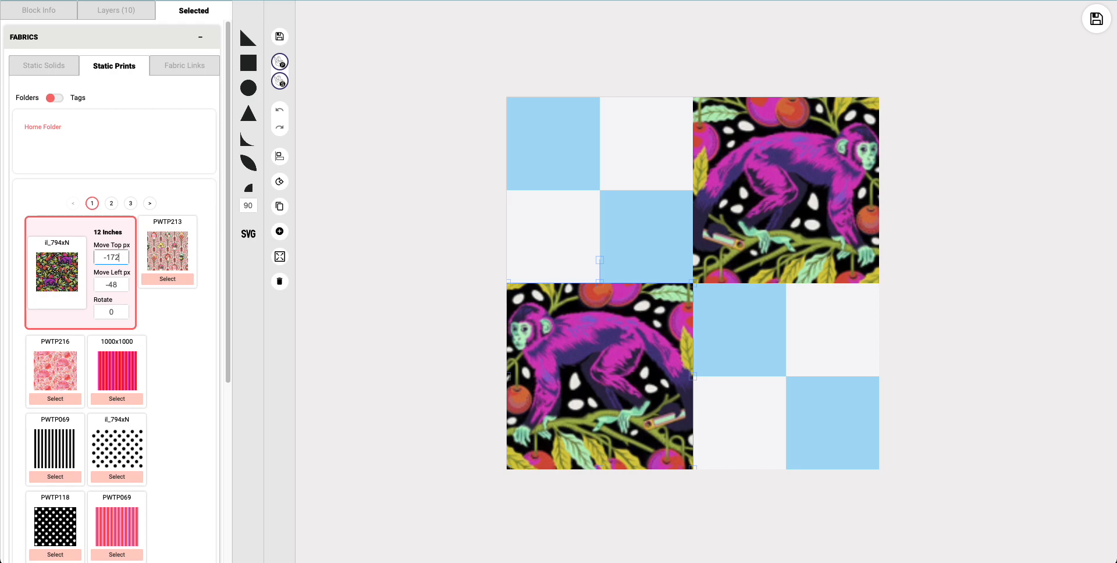
key(Up)
key(Up)
key(Up)
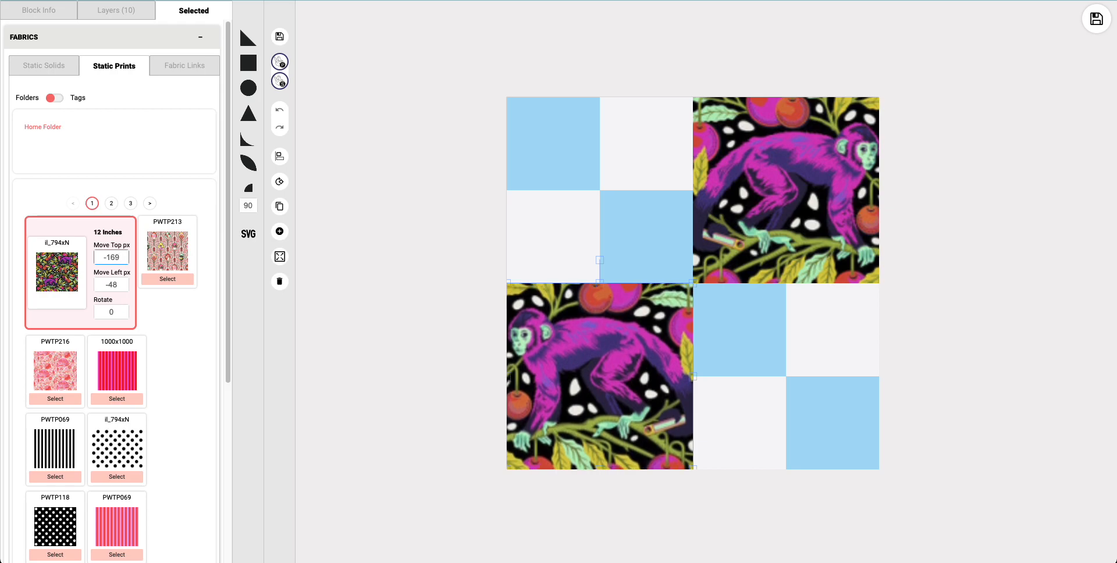
click(423, 330)
click(280, 38)
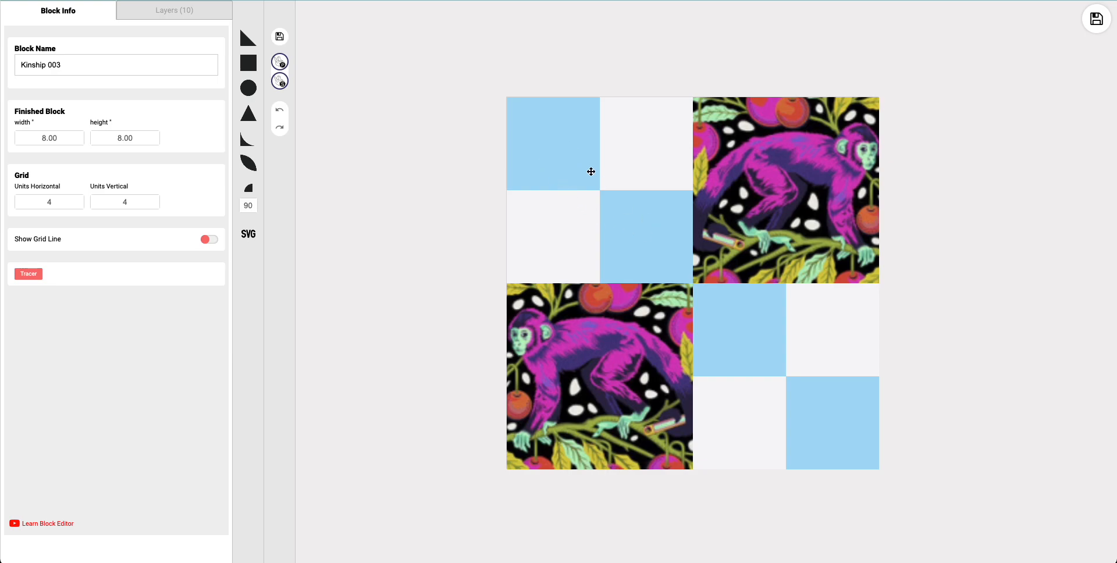
Step: Fill all four small light-blue squares with the black-and-white striped PWTP069 static print
click(572, 165)
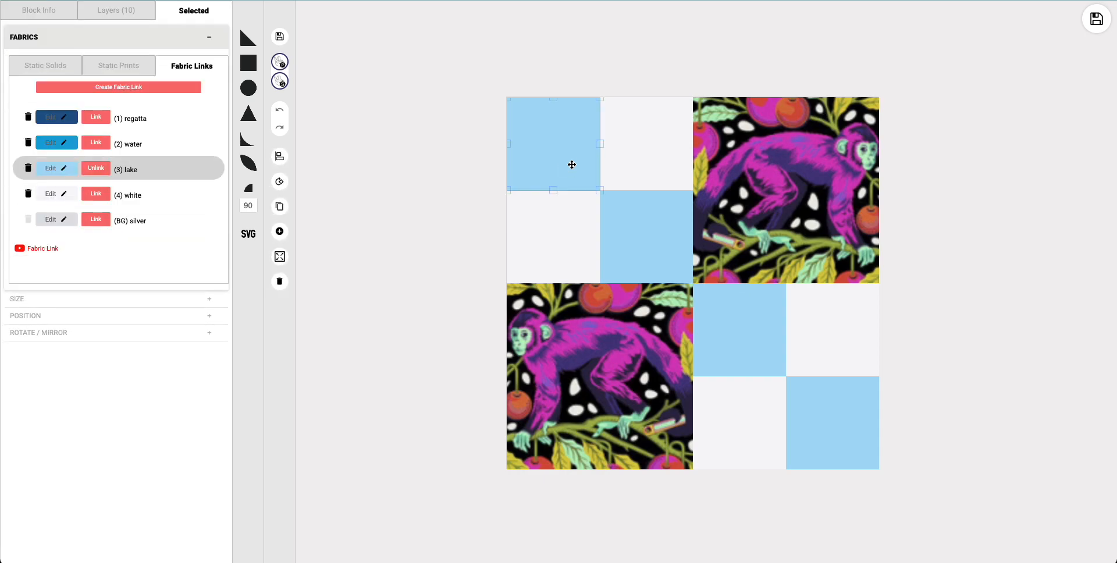
click(649, 239)
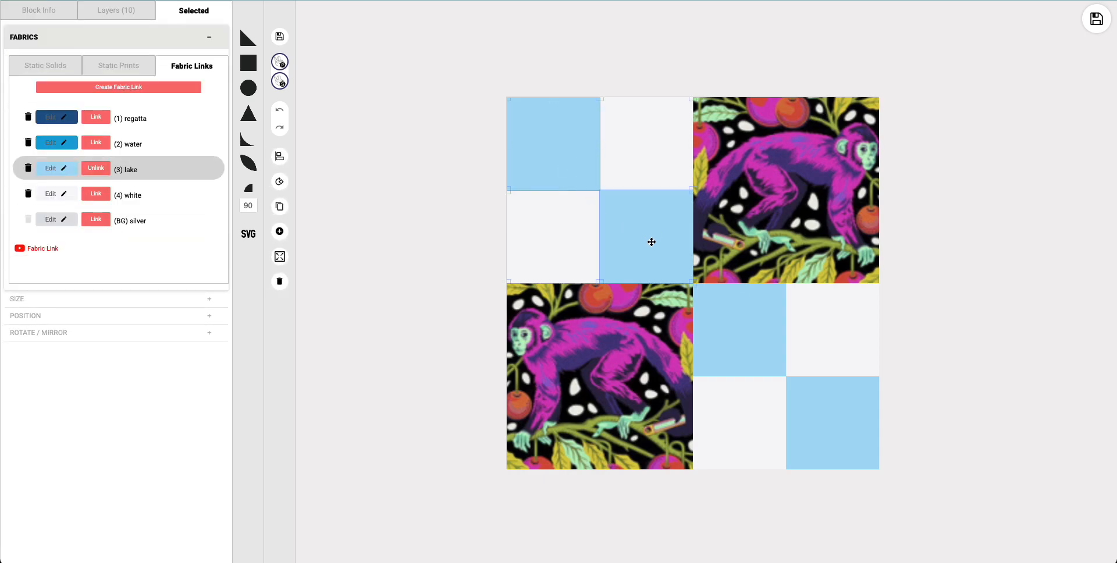
click(730, 348)
click(811, 420)
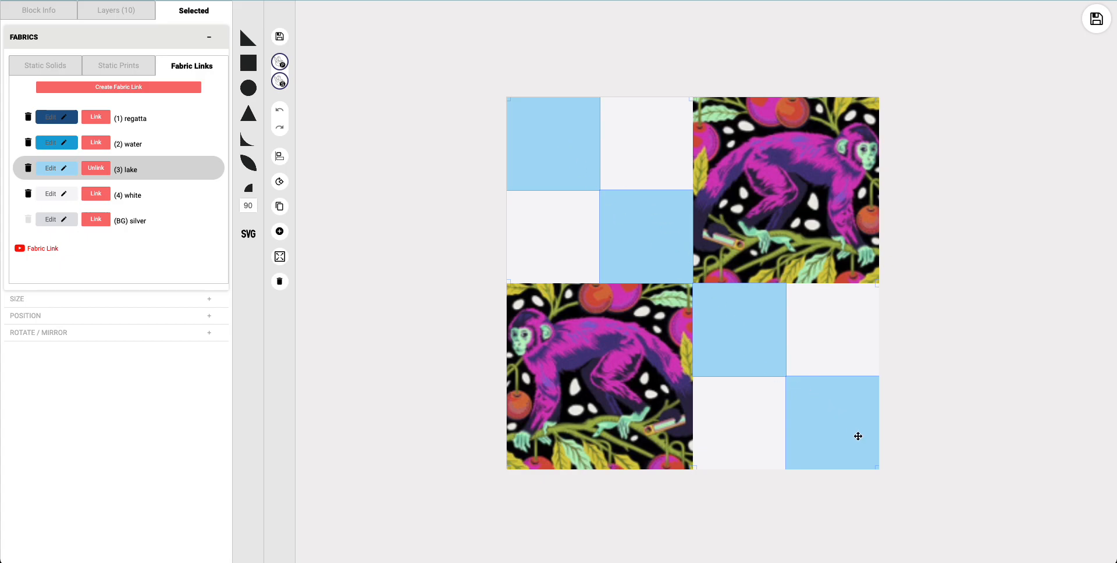
click(127, 71)
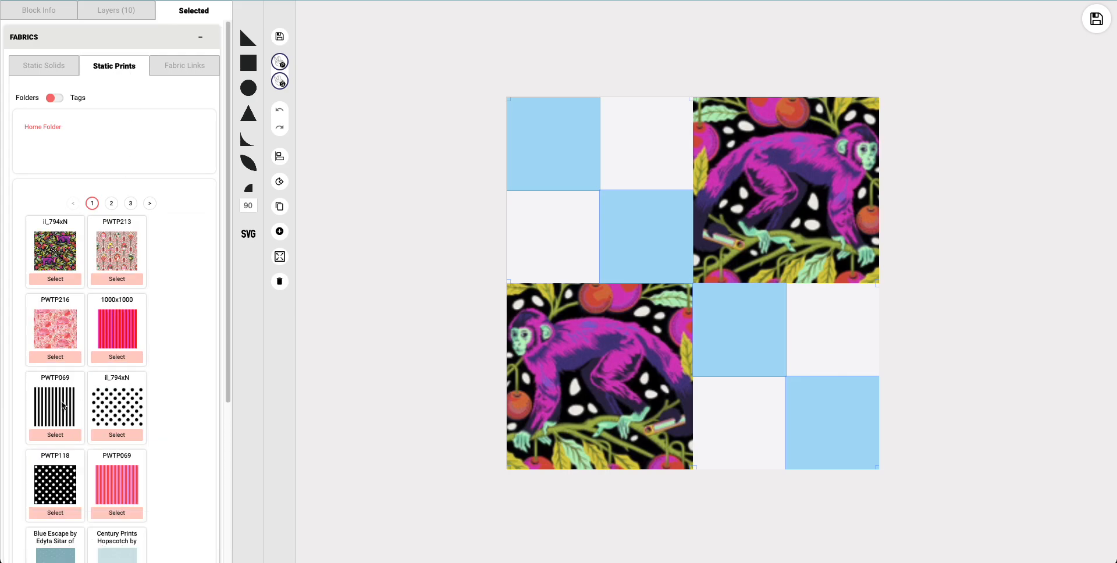
click(56, 435)
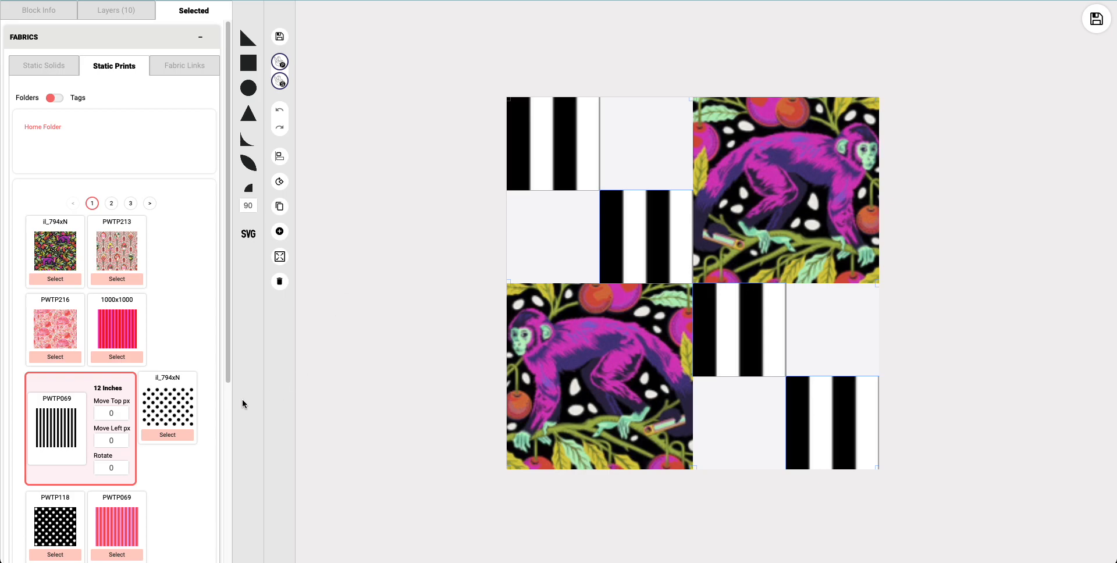
Step: Rotate the striped print in the four small squares by 45 degrees and deselect them
click(119, 469)
key(BackSpace)
text(45)
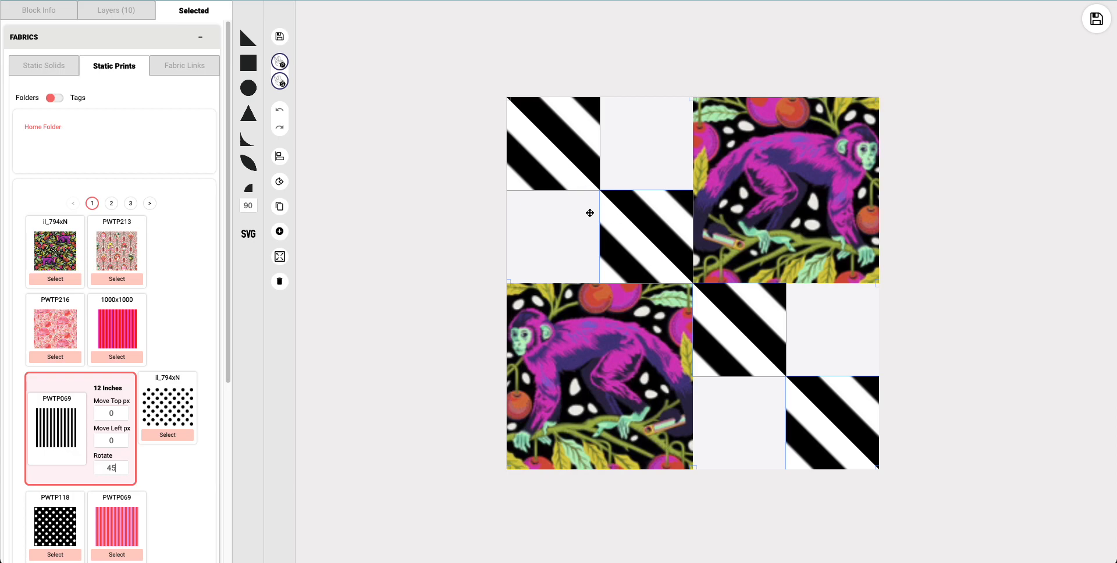
click(112, 446)
click(401, 181)
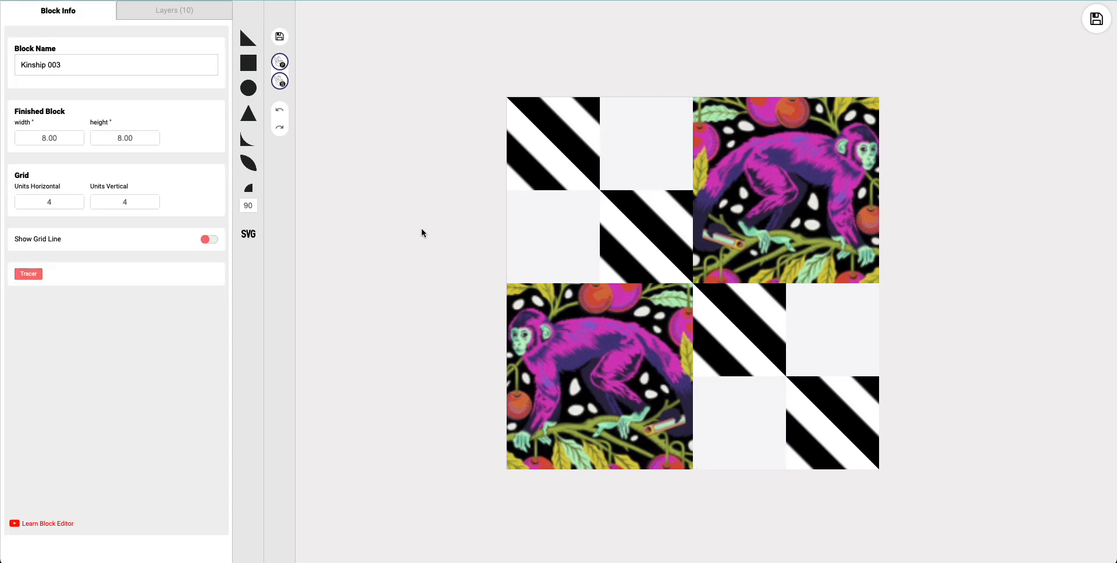
Step: Rotate the third black-and-white striped square on the block's diagonal by 180 degrees and deselect it
click(631, 230)
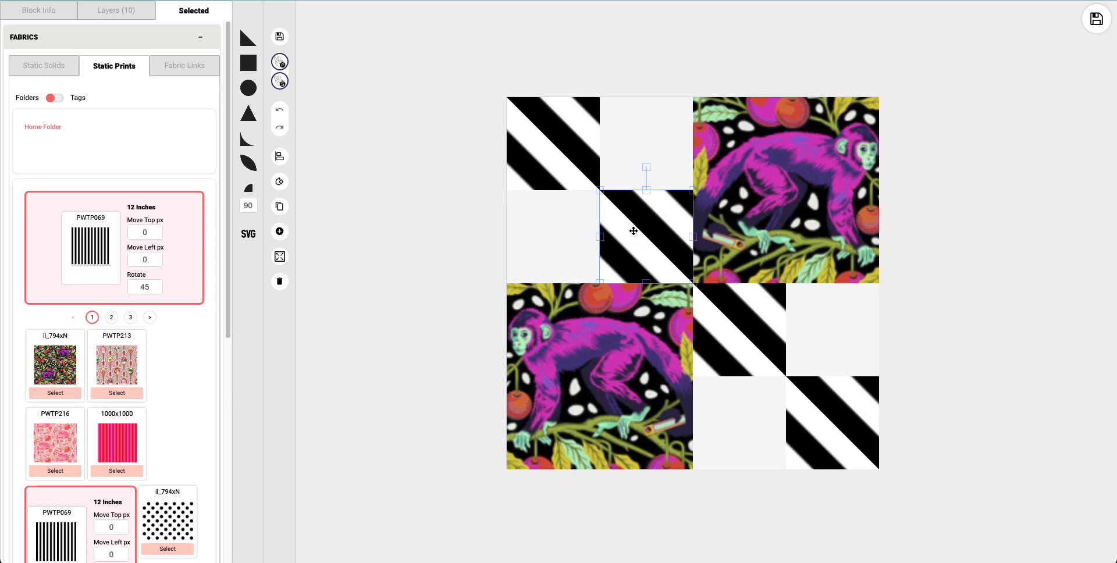
click(390, 231)
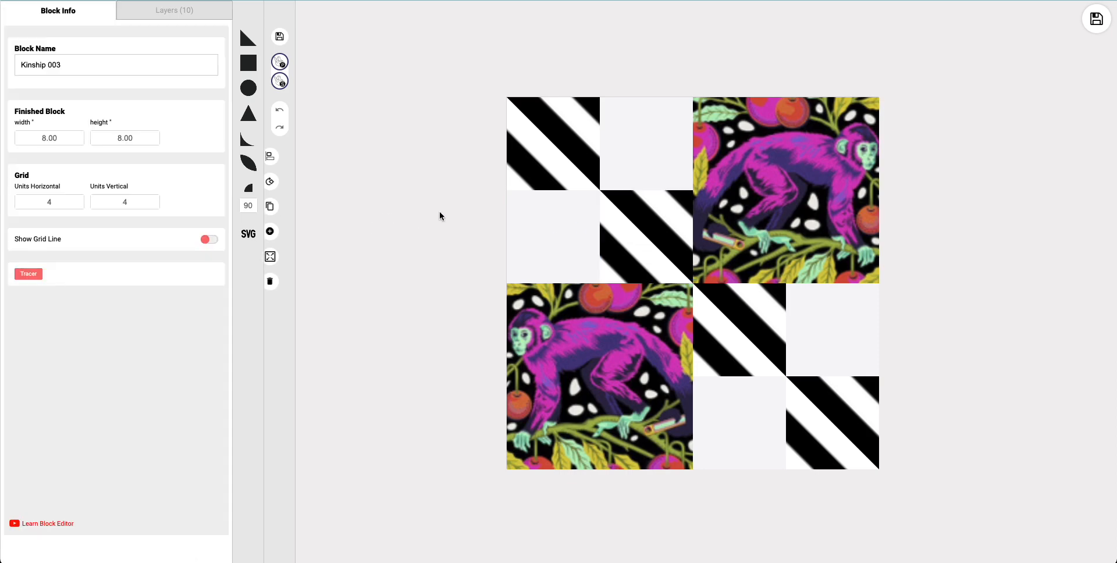
click(556, 151)
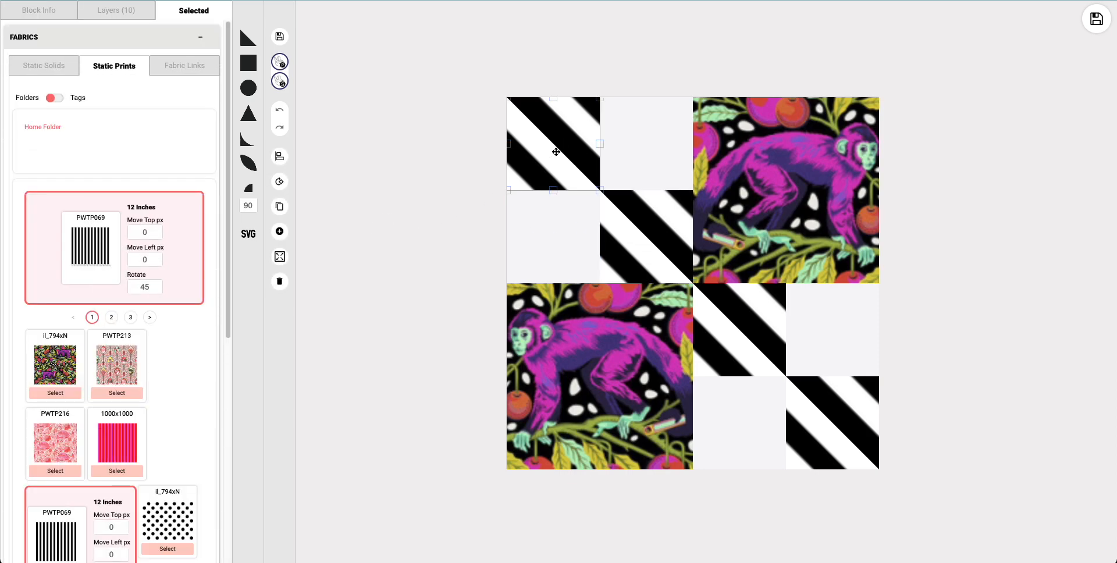
click(758, 342)
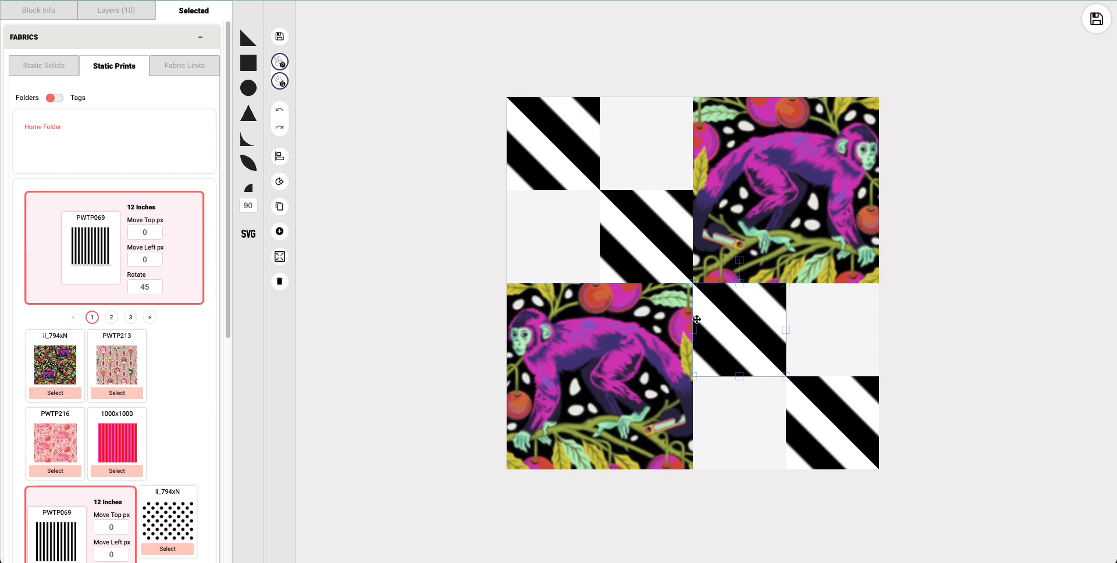
click(280, 181)
click(279, 182)
click(280, 181)
click(279, 182)
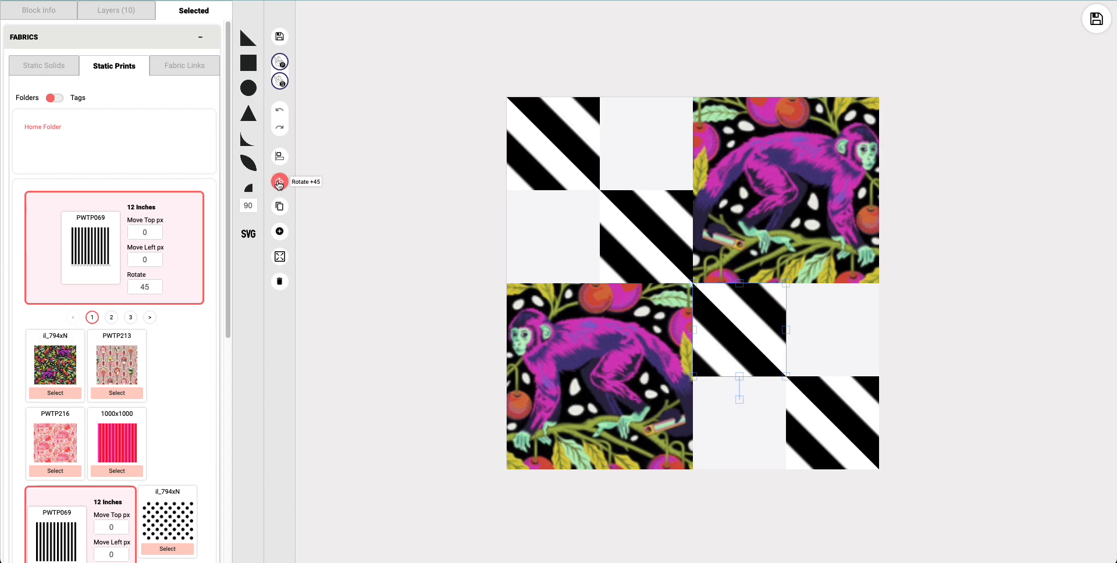
click(459, 257)
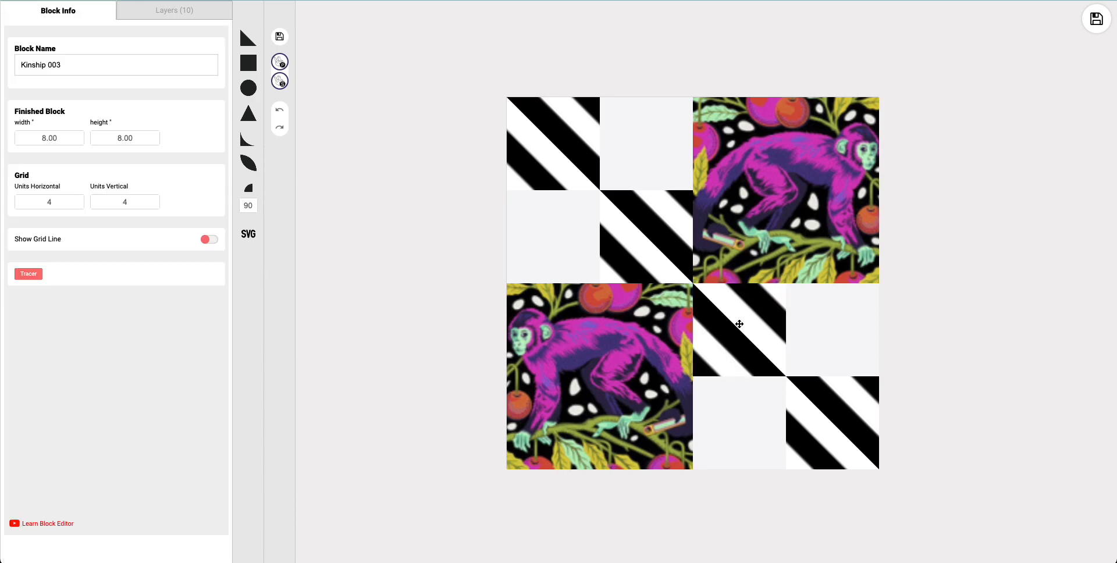
Step: Rotate the block's upper-left black-and-white striped square by 180 degrees and deselect it
click(558, 154)
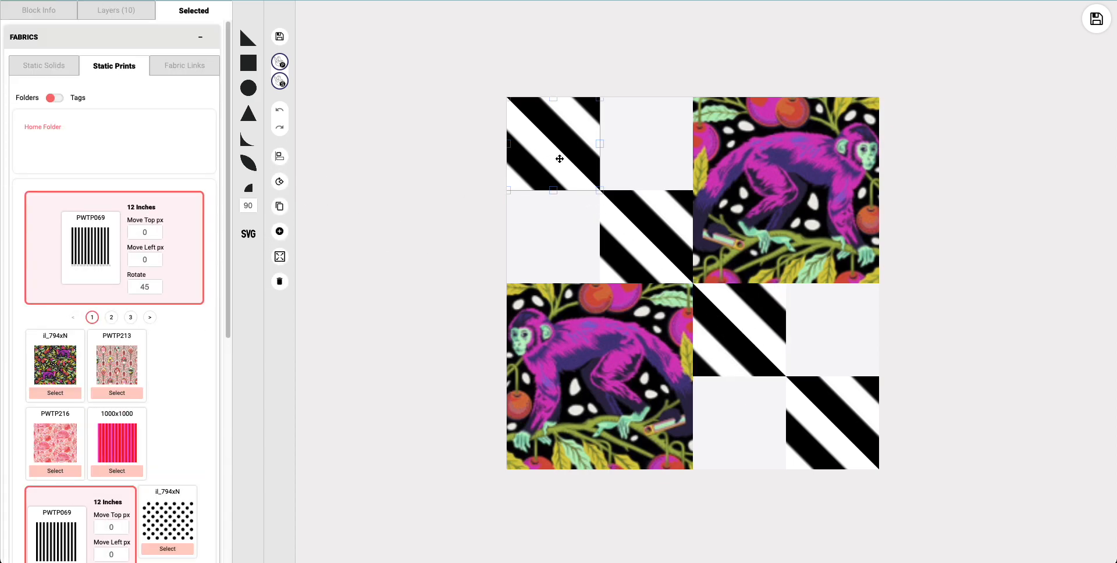
click(279, 182)
click(279, 182)
click(279, 182)
click(279, 182)
click(421, 242)
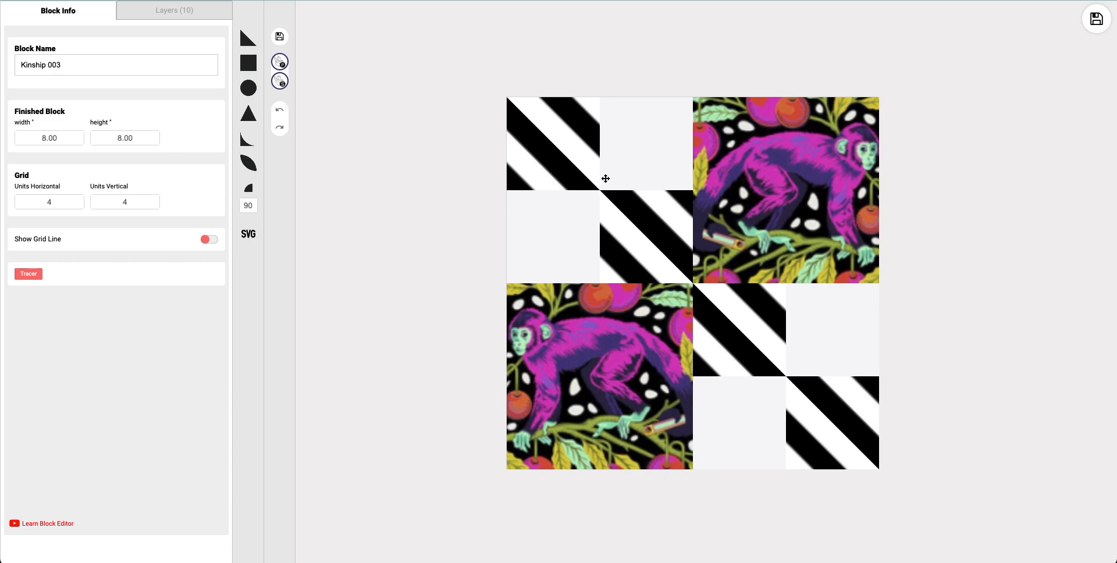
Step: Fill the four small white squares with the pink-and-red striped 1000x1000 static print
click(647, 163)
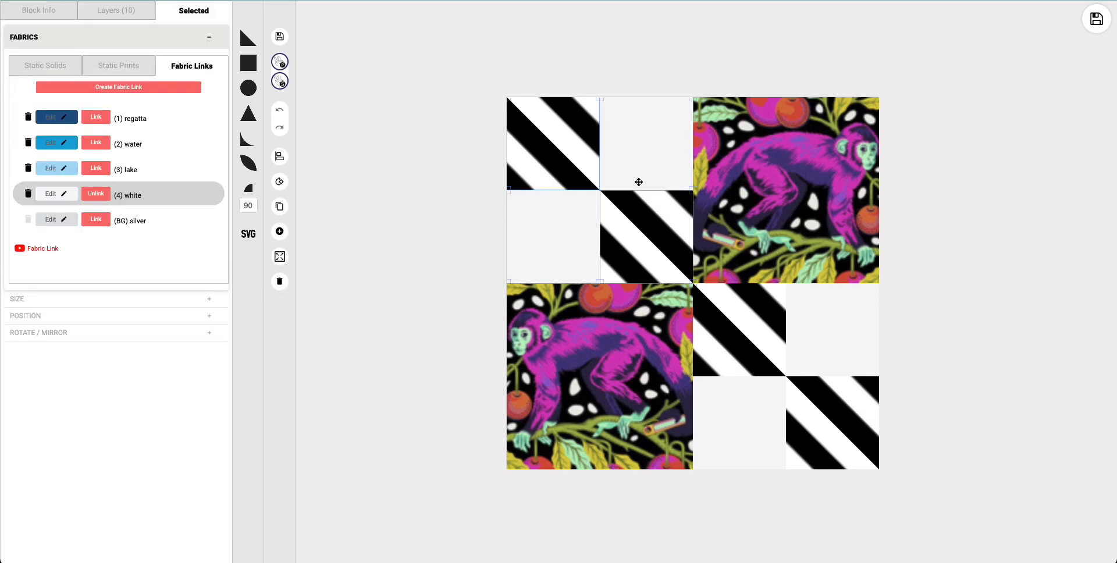
click(733, 422)
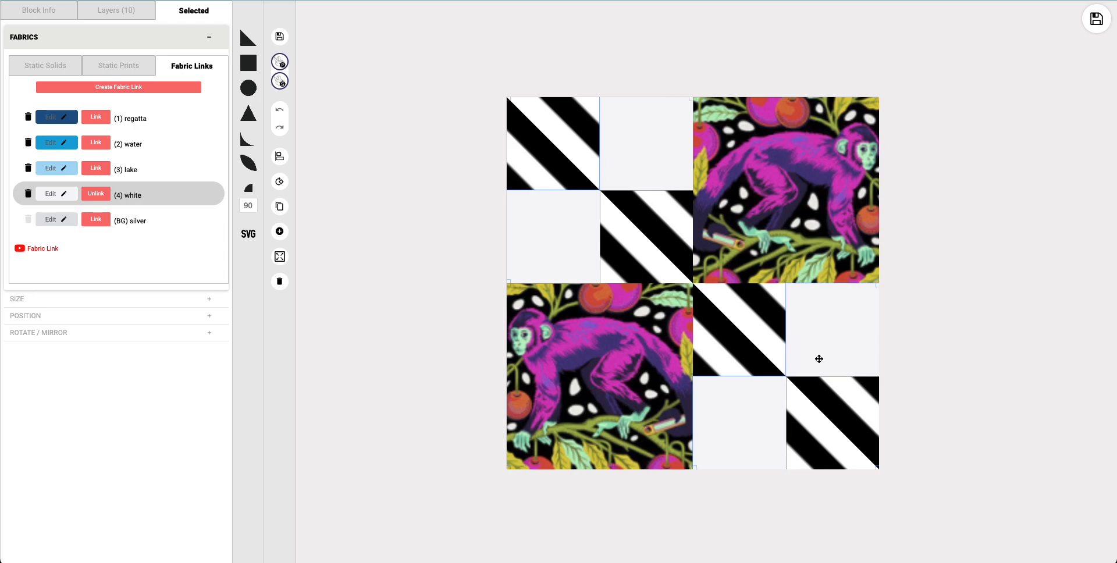
click(118, 68)
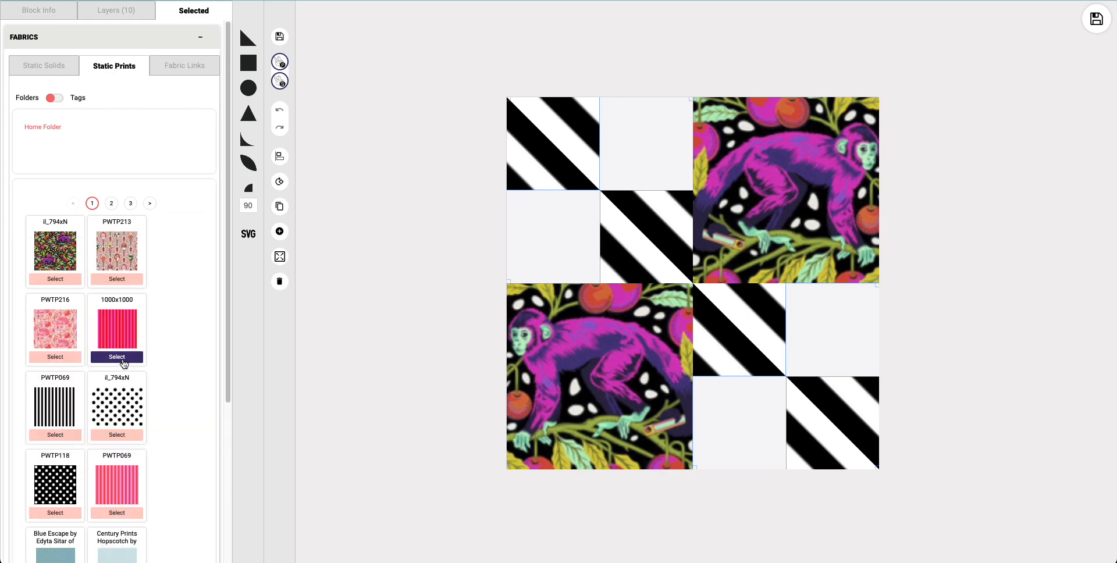
click(123, 358)
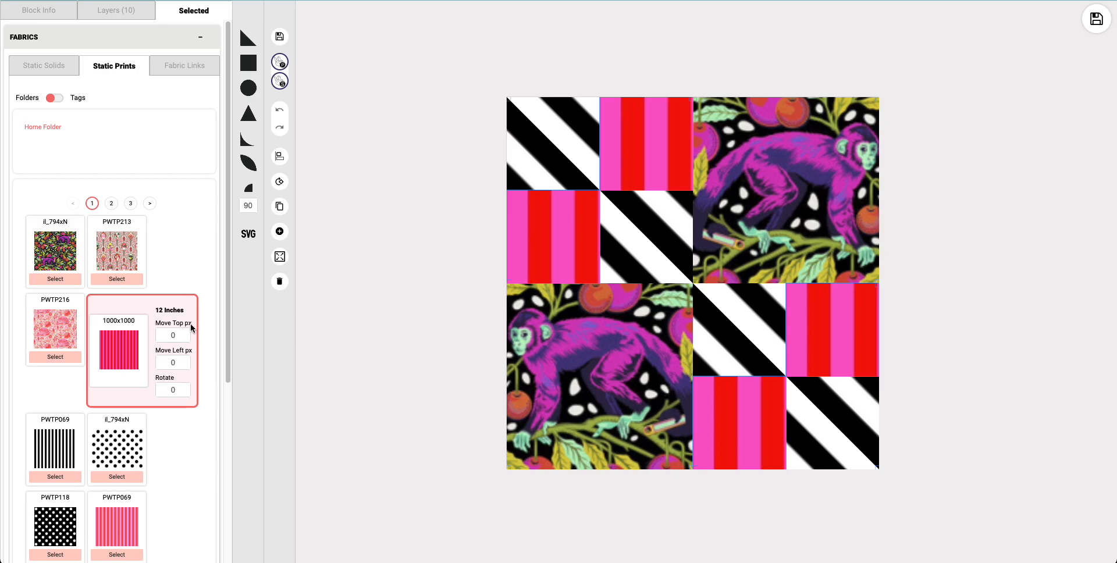
Step: Try the pink-and-red striped print at 45 degrees, and set its rotation to 135 degrees
drag(181, 391, 162, 391)
text(45)
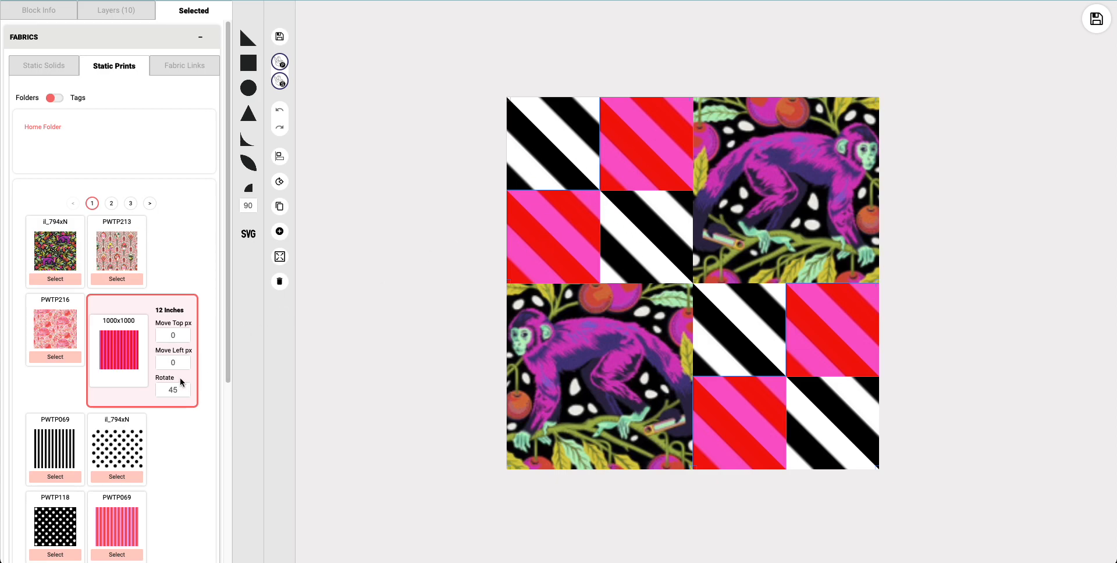
double_click(189, 390)
text(135)
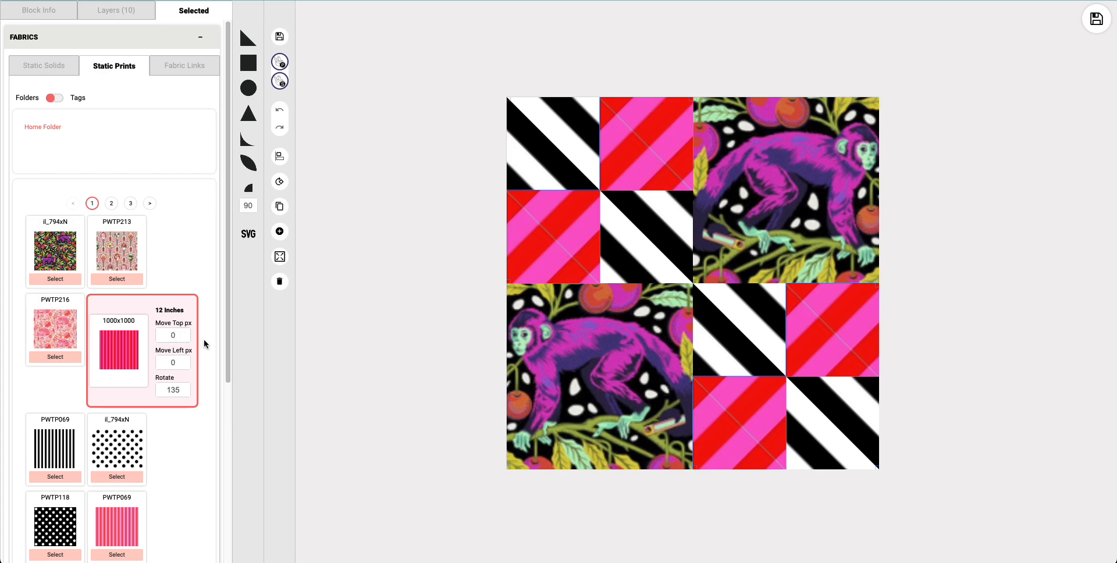
Step: Try a top offset of -10 px for the pink-and-red print and reset it to 0
key(BackSpace)
text(-10)
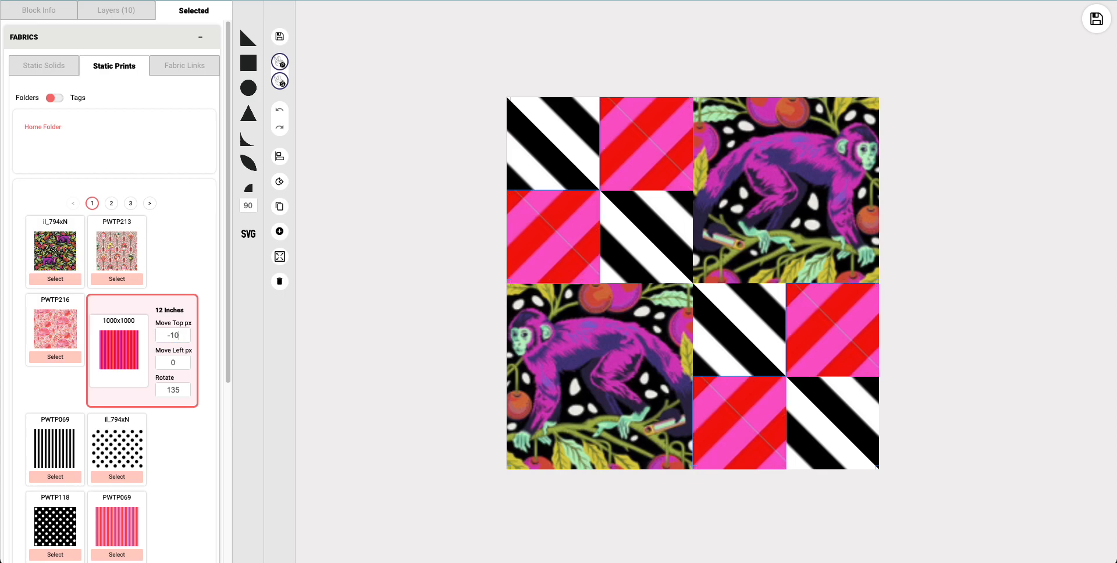
key(BackSpace)
key(BackSpace)
key(BackSpace)
text(0)
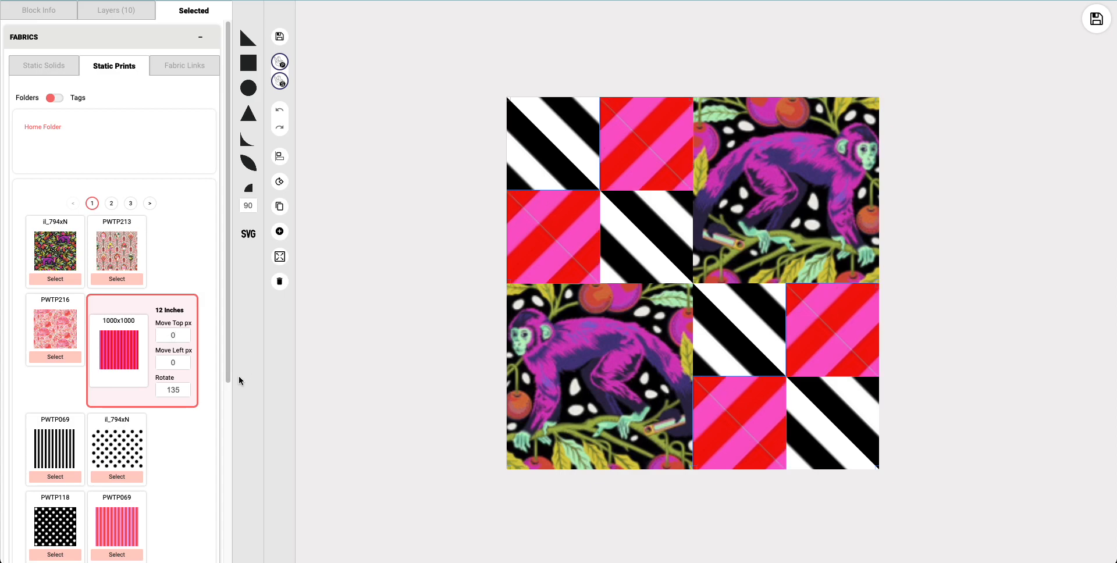
Step: Set the pink-and-red print's left offset to 100 px in the four squares and deselect them
key(Up)
key(Up)
key(Up)
key(Up)
key(Up)
key(Up)
key(Up)
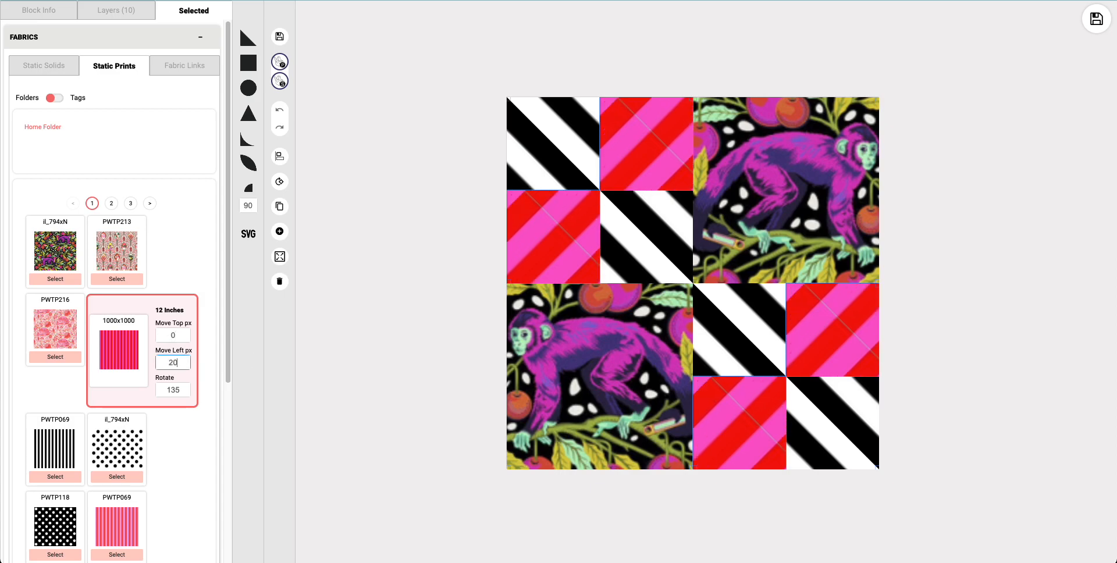
key(Up)
key(Up)
key(Up)
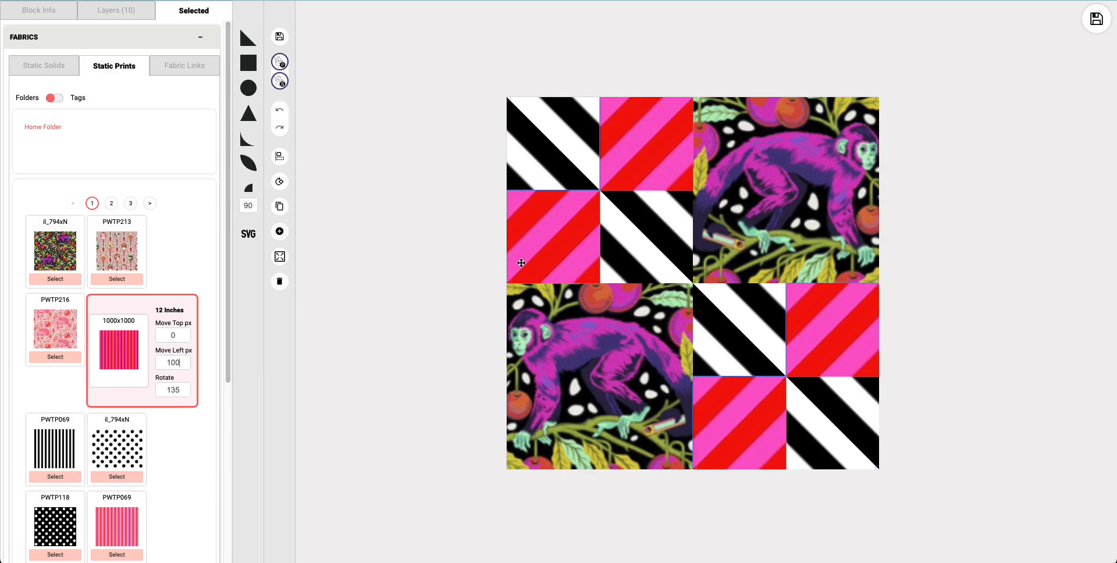
click(411, 307)
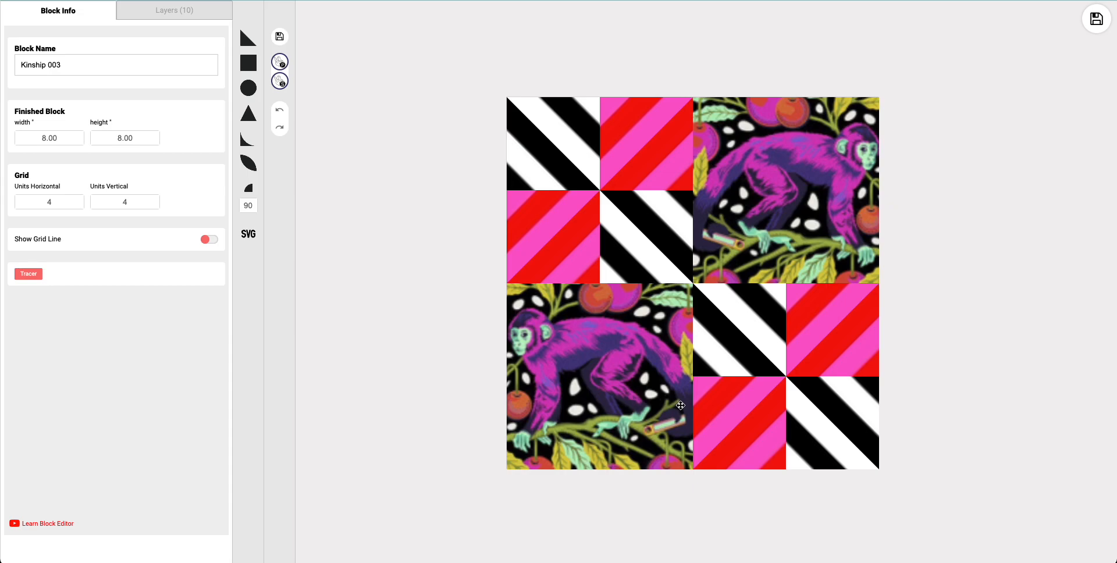
Step: Rotate the pink-and-red squares in the block's left column and bottom row together by 180 degrees and deselect them
click(748, 406)
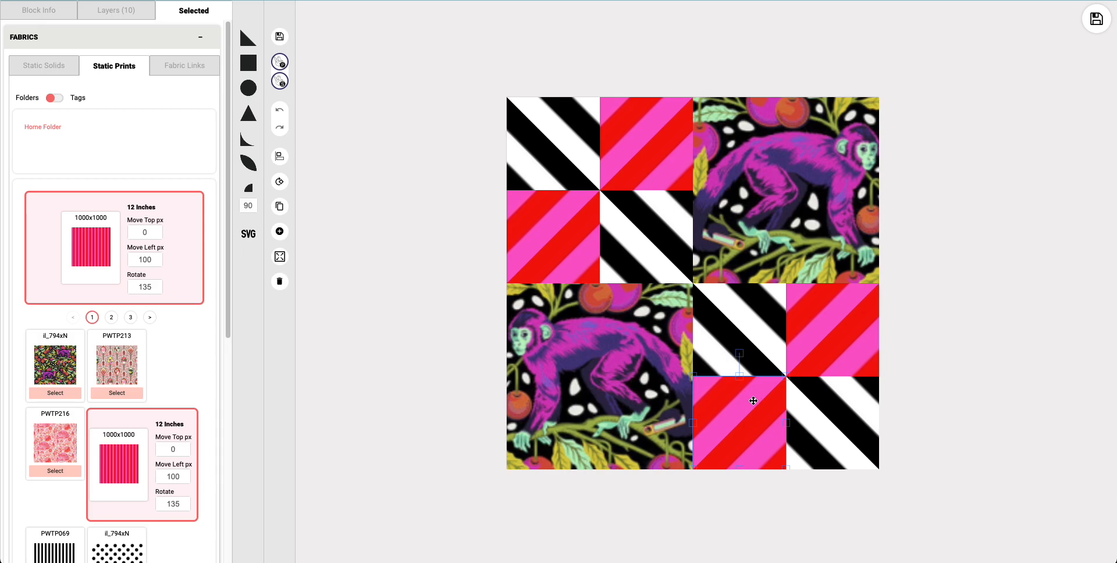
click(545, 226)
shift+click(759, 413)
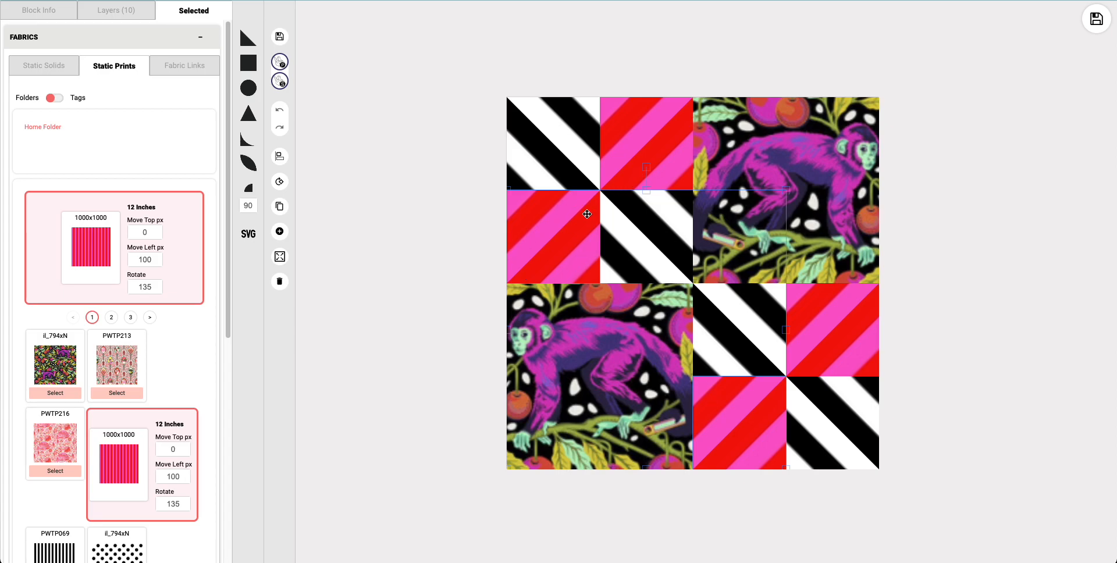
click(282, 185)
click(282, 185)
click(282, 185)
click(282, 185)
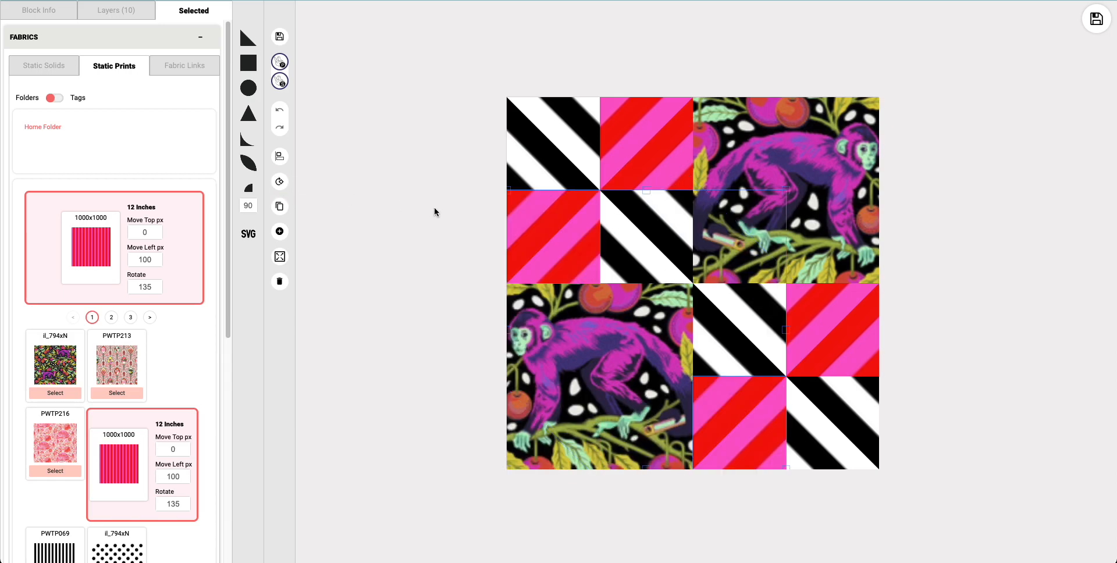
click(445, 271)
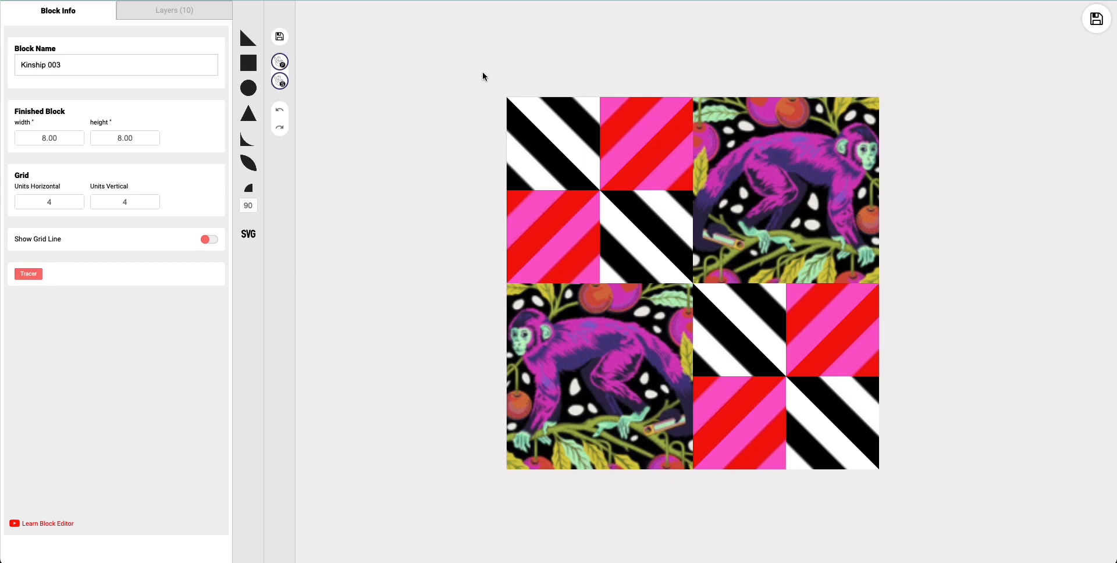
Step: Save the finished Kinship 003 block to the quilt and save the quilt design
click(1097, 18)
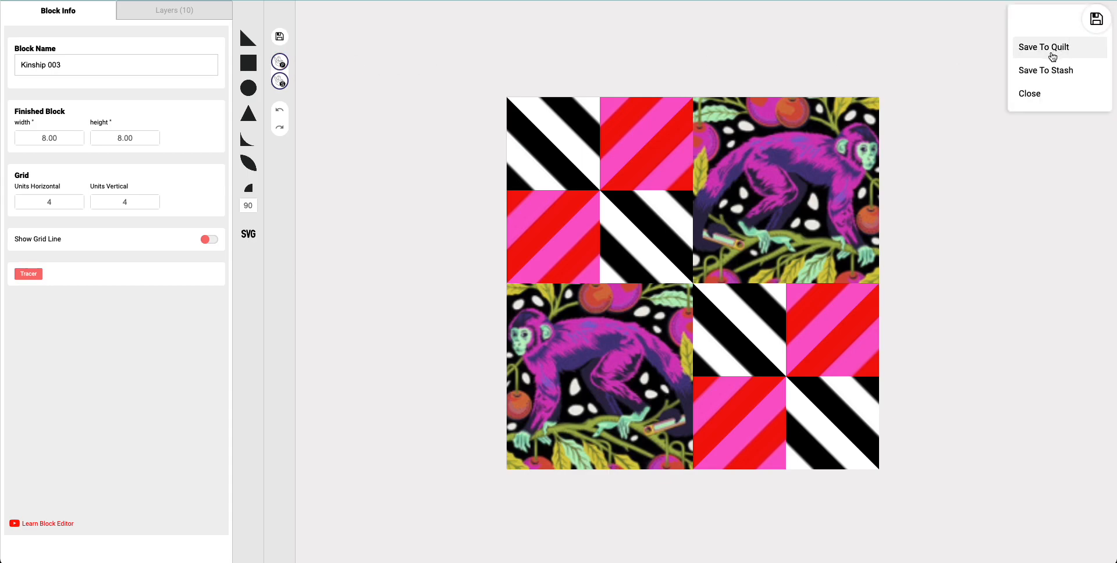
click(1053, 57)
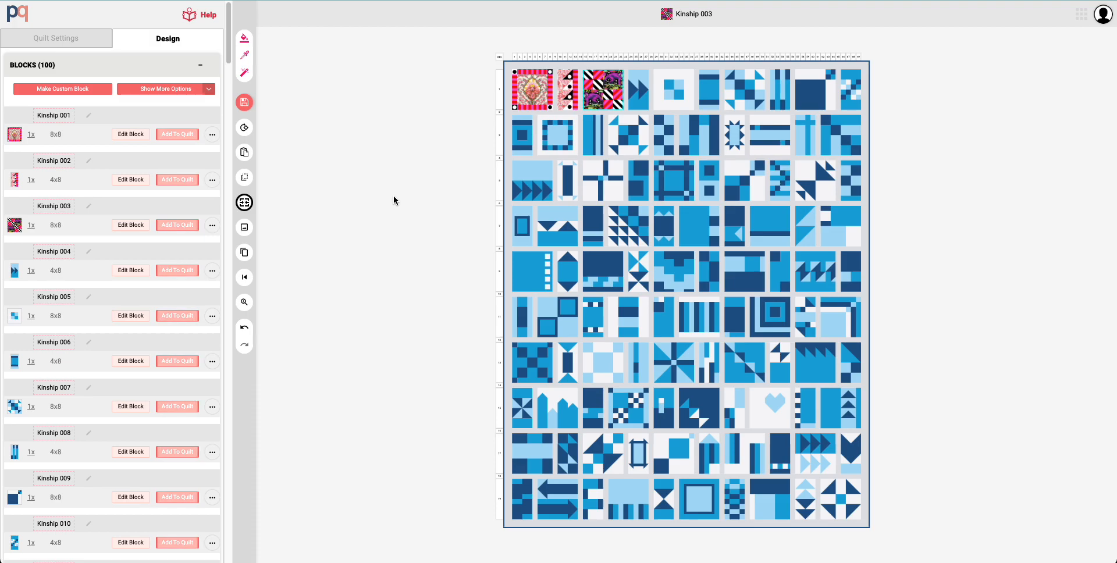
click(240, 103)
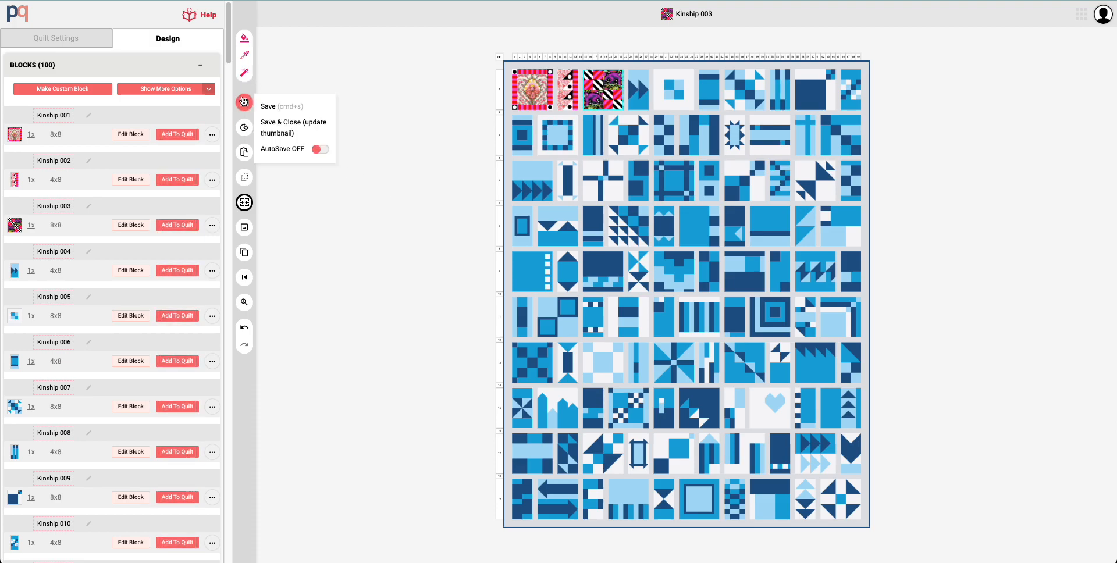
click(267, 103)
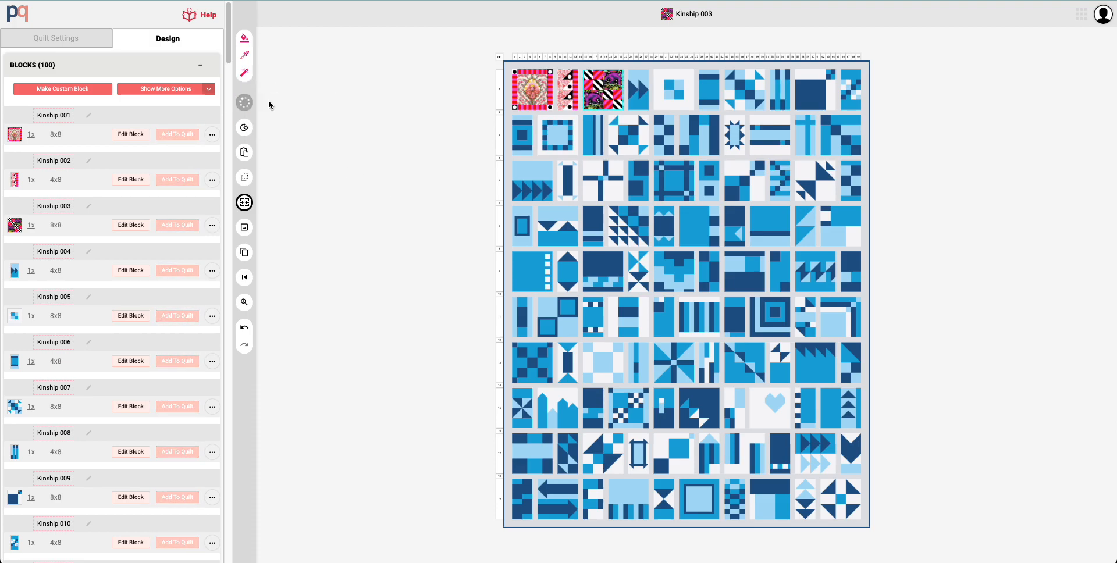